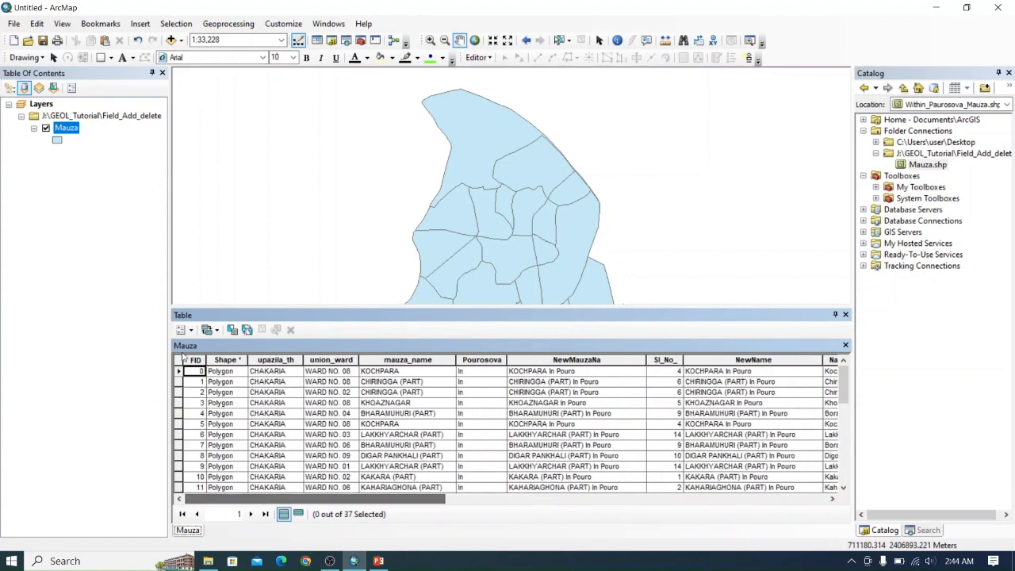
Turn off the visibility of all fields in the Mauza layer's properties and apply the change
right_click(70, 130)
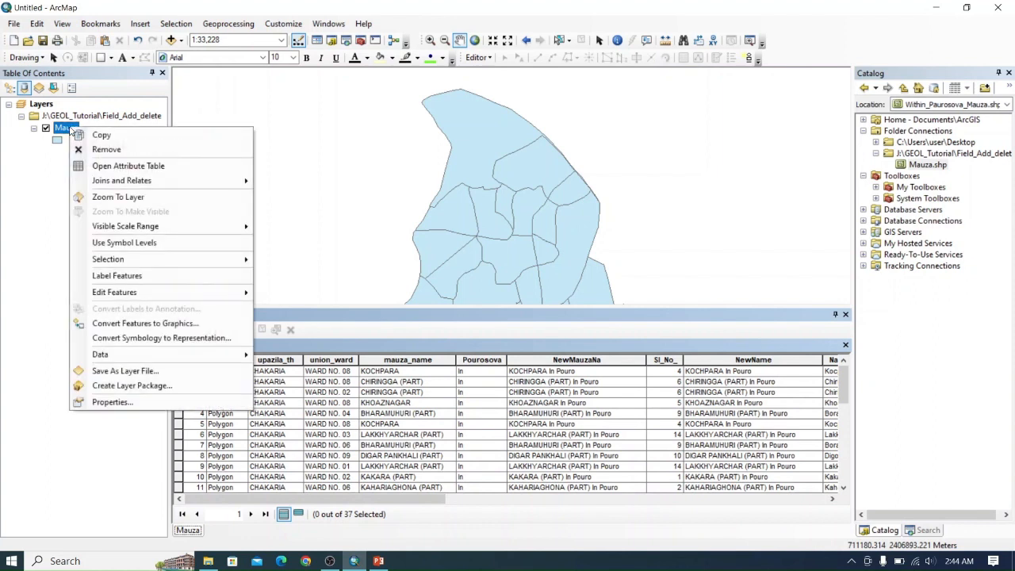
click(114, 401)
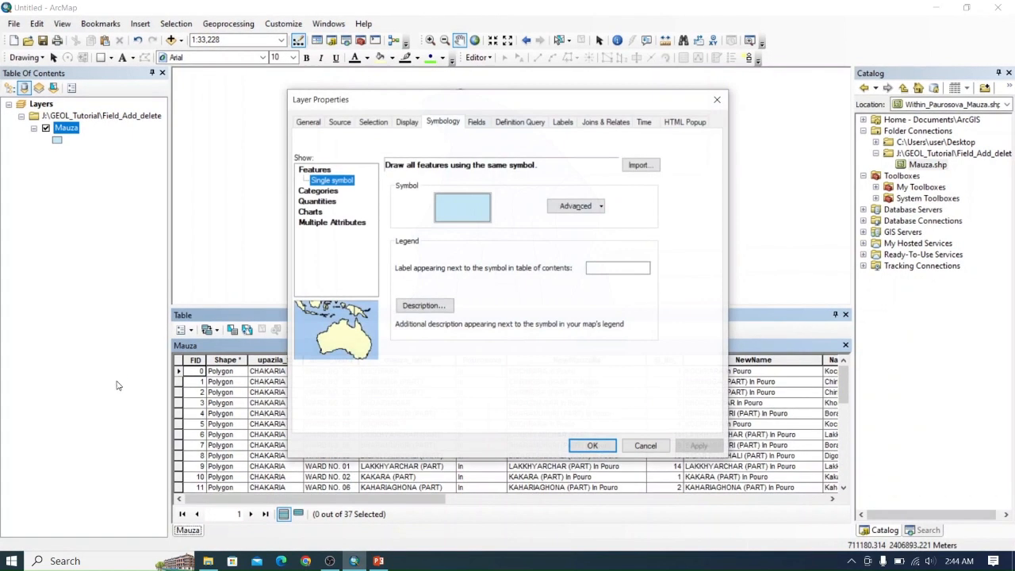
click(473, 126)
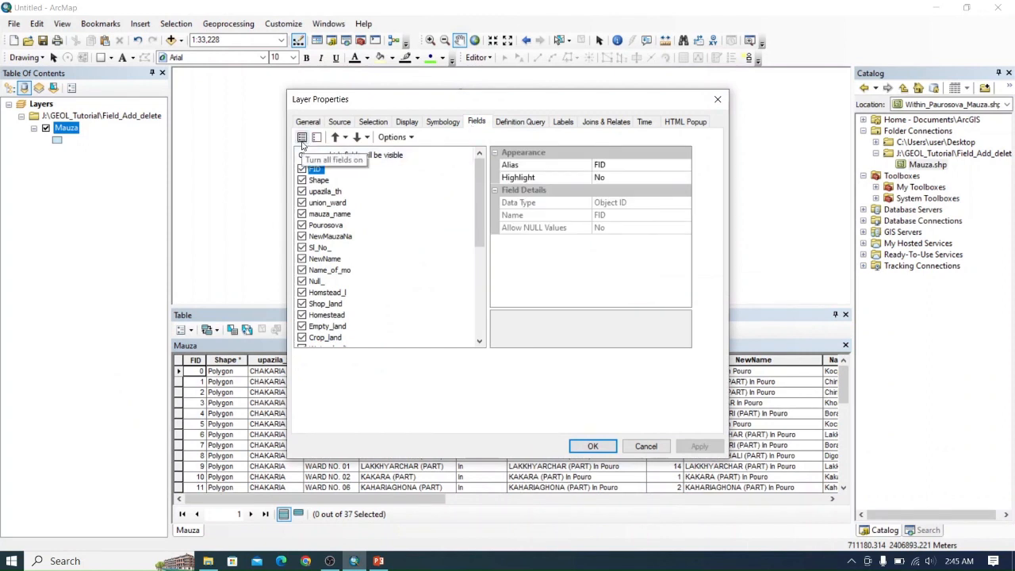
click(303, 140)
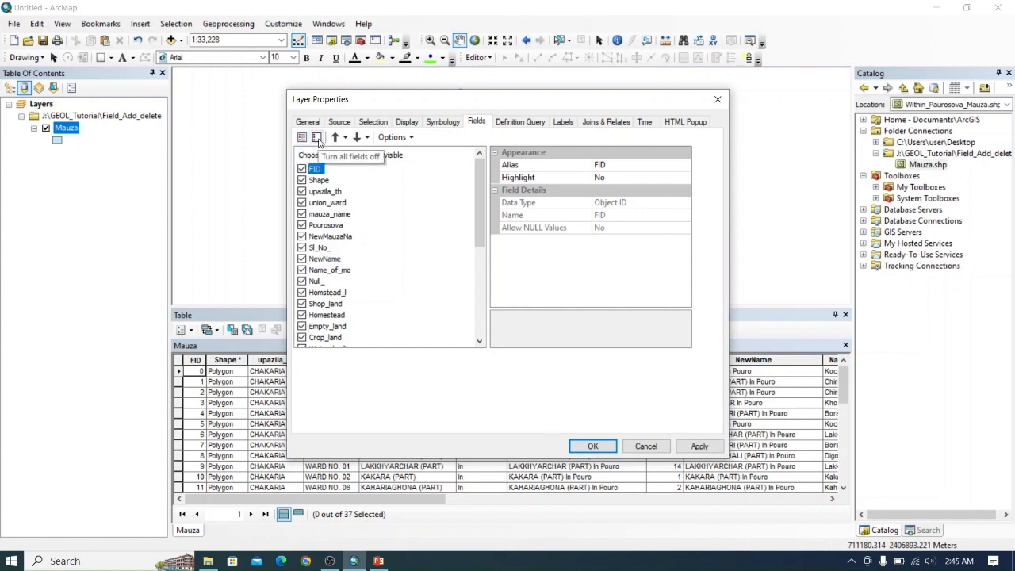
click(317, 138)
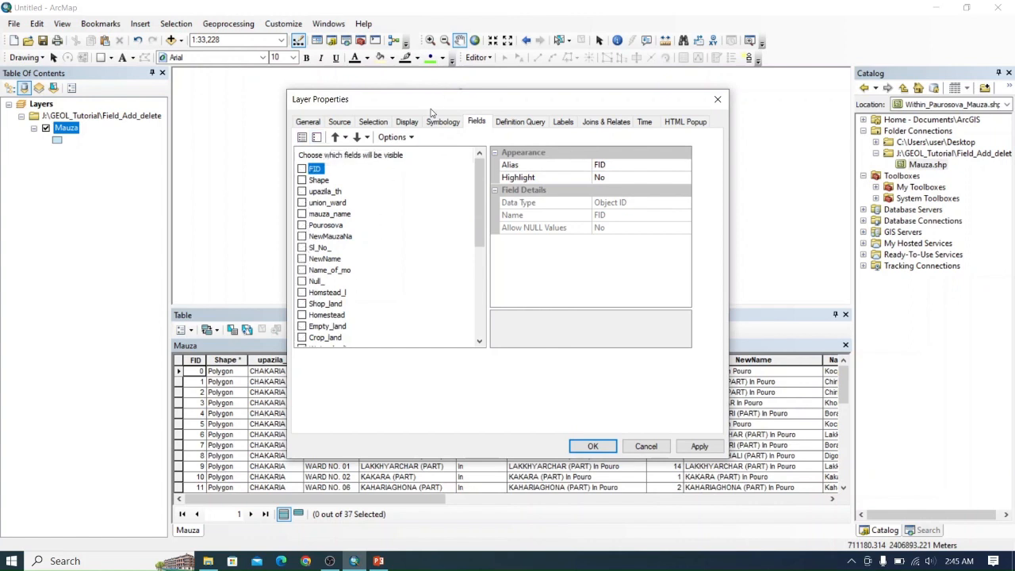
drag(429, 104, 422, 78)
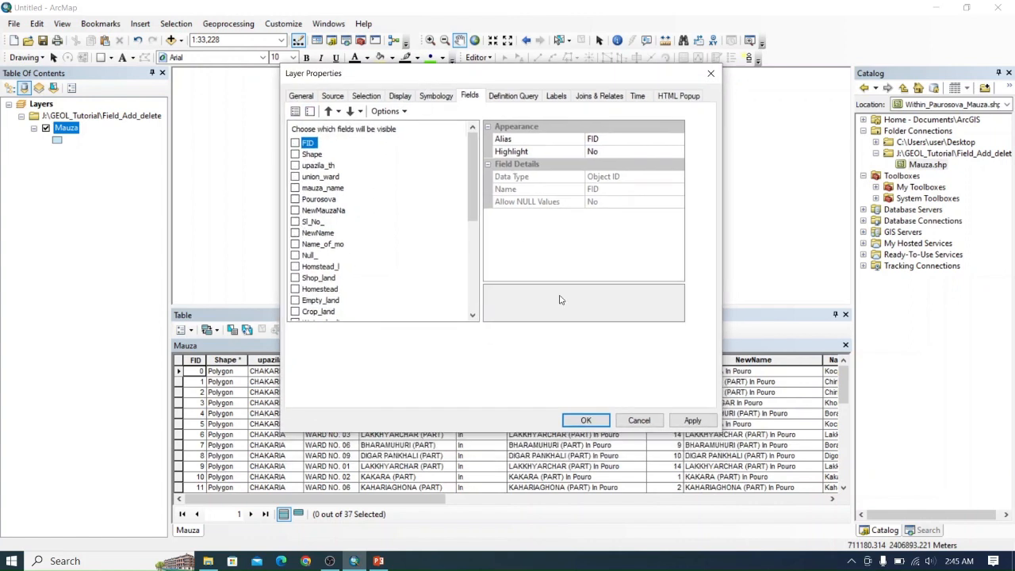
click(702, 423)
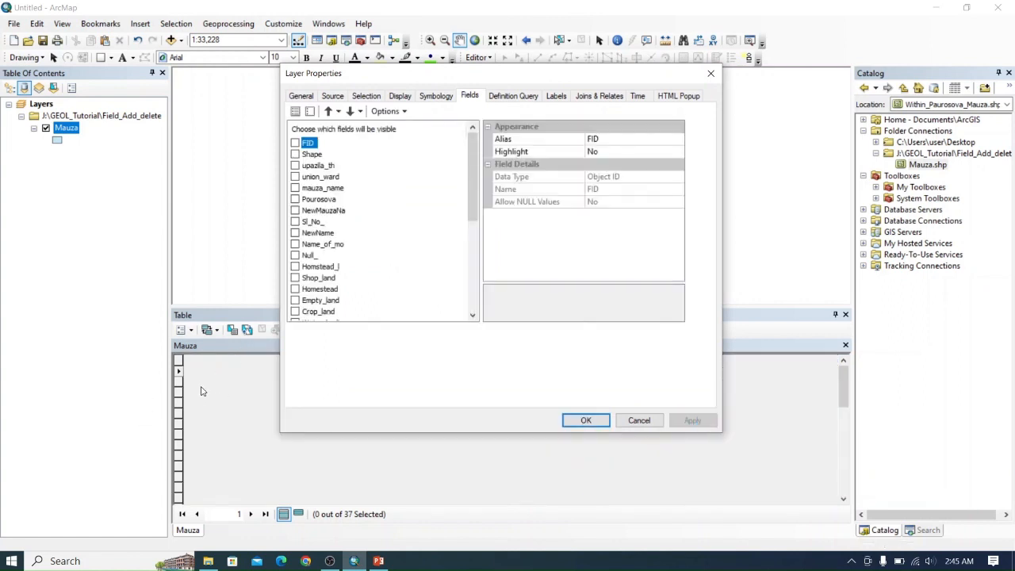
Make only the union_ward and mauza_name fields of the Mauza layer visible and apply it
click(295, 177)
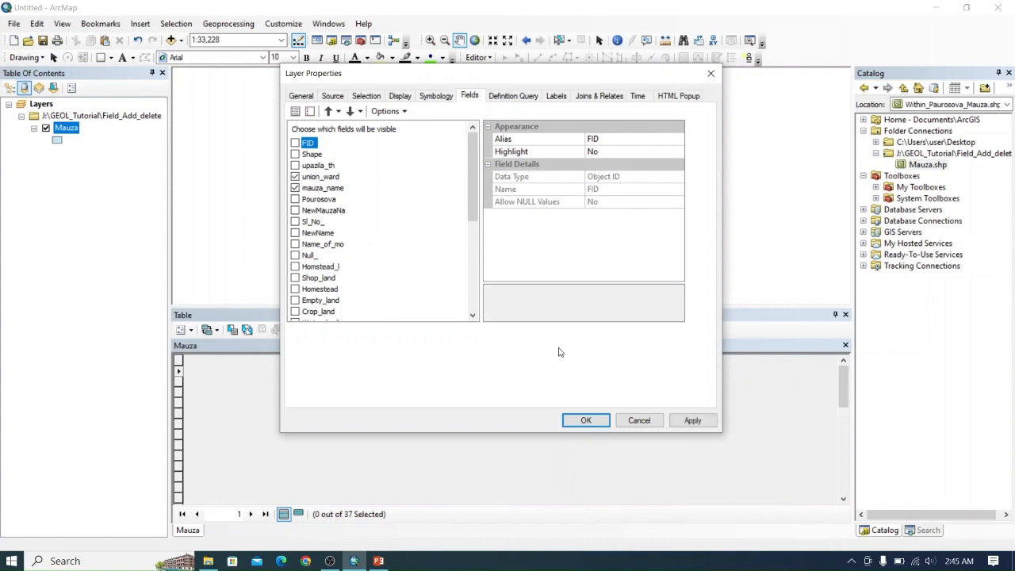
click(693, 421)
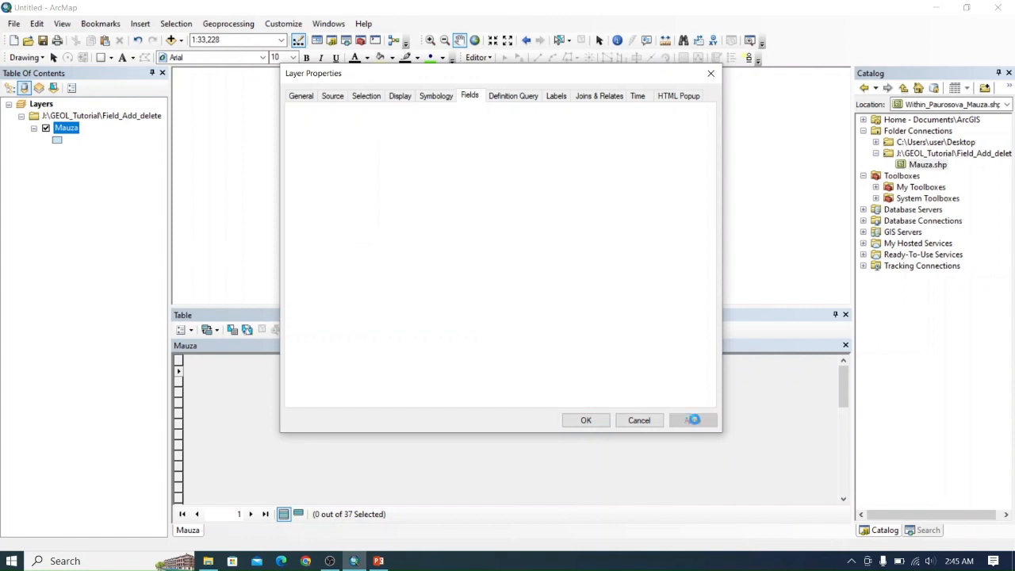
drag(414, 82, 451, 78)
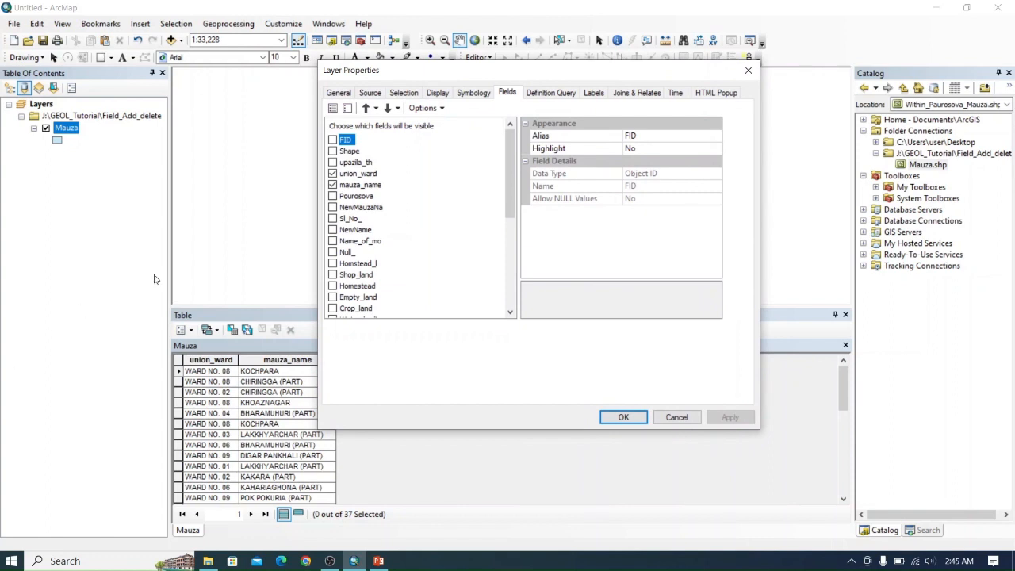
Turn the visibility of all Mauza fields back on and accept the layer properties
click(332, 184)
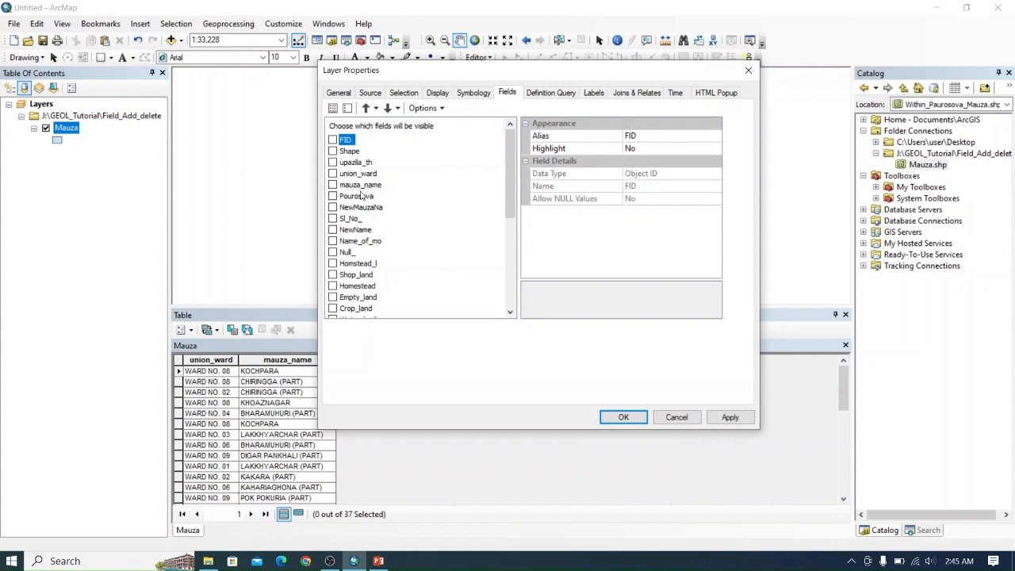
click(333, 108)
click(619, 416)
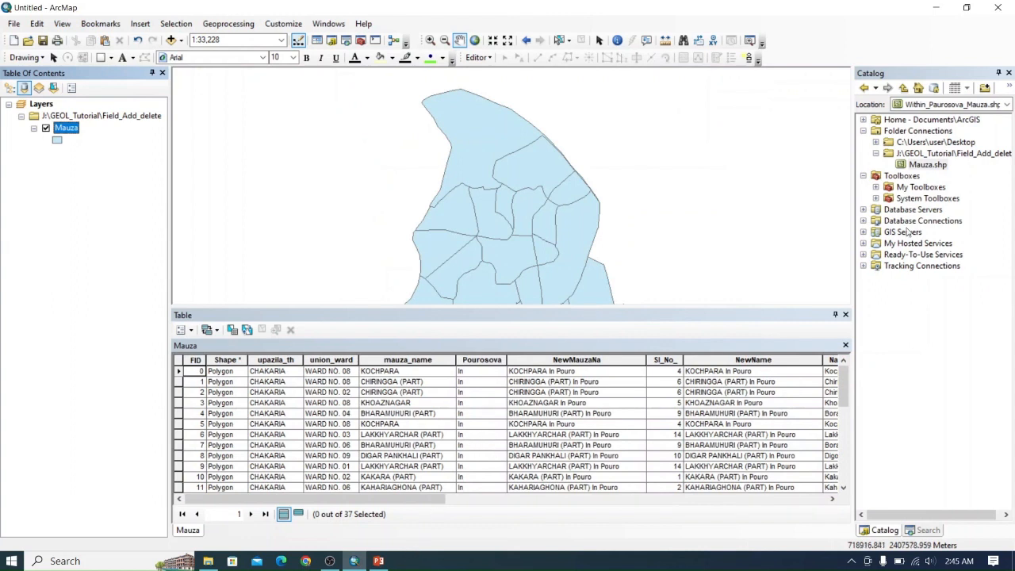
Start the Delete Field tool from the Data Management toolbox's Fields toolset with Mauza as the input table
click(876, 198)
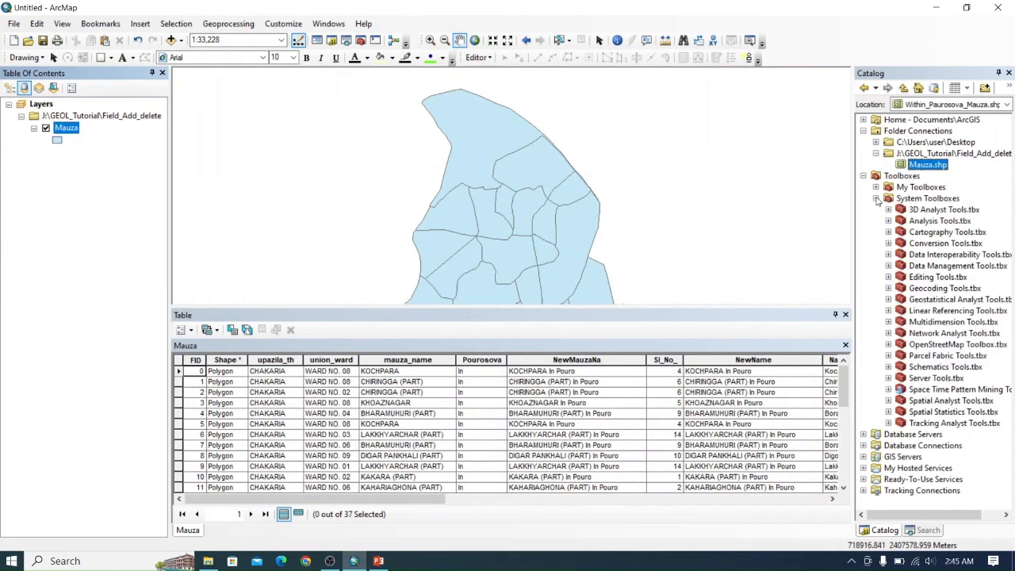
click(888, 266)
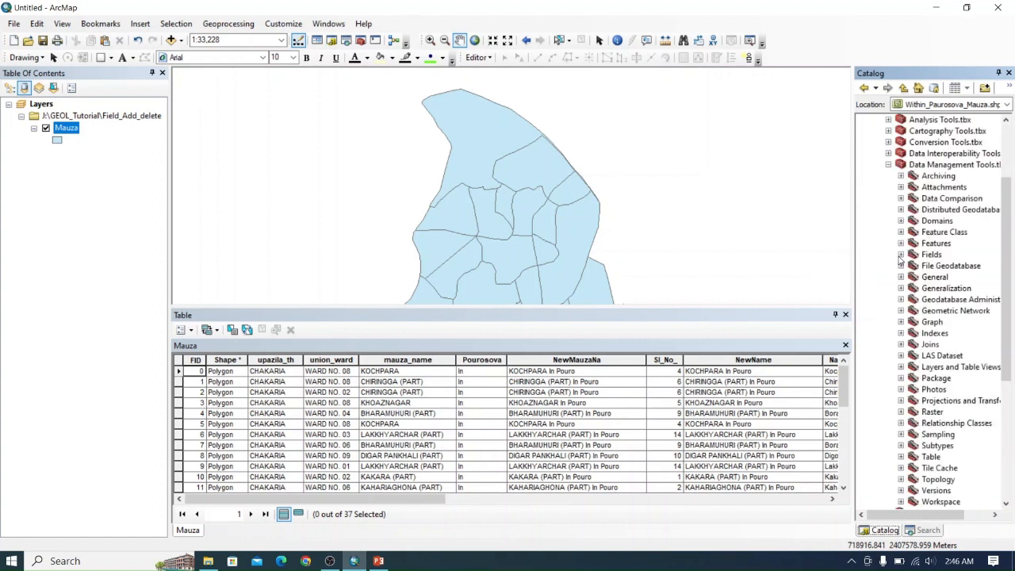
click(900, 256)
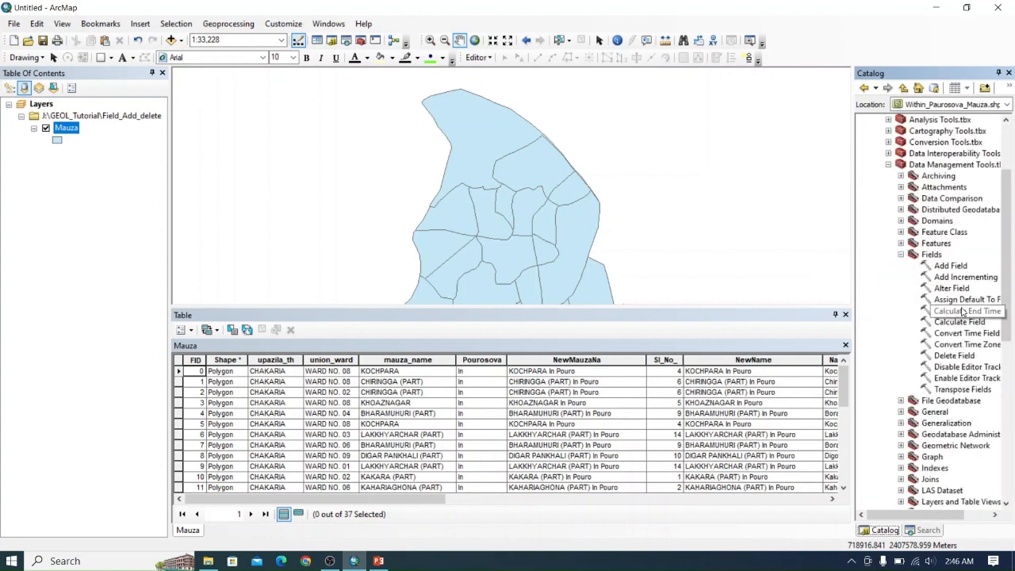
click(960, 358)
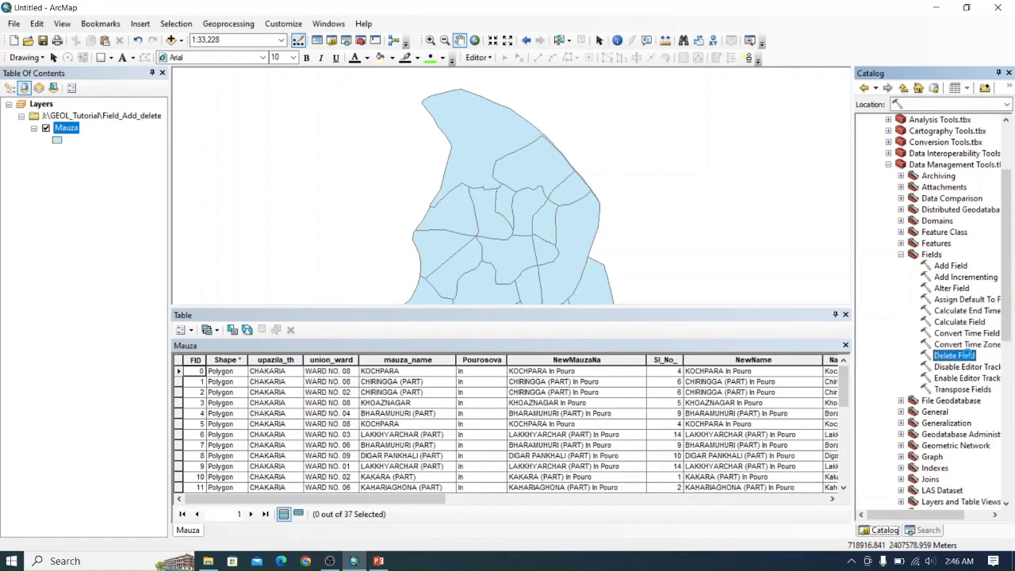
double_click(960, 356)
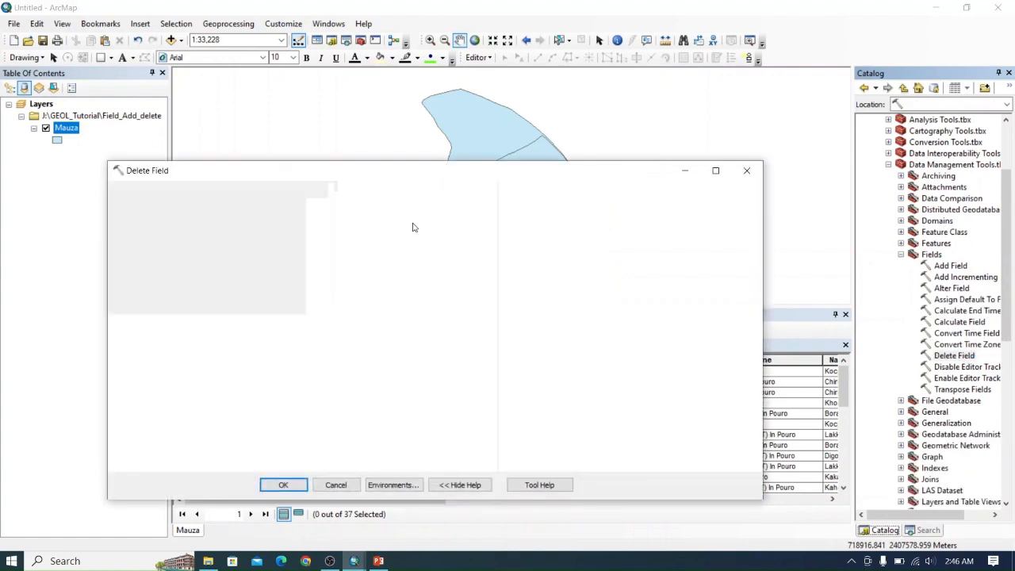
drag(402, 178, 516, 96)
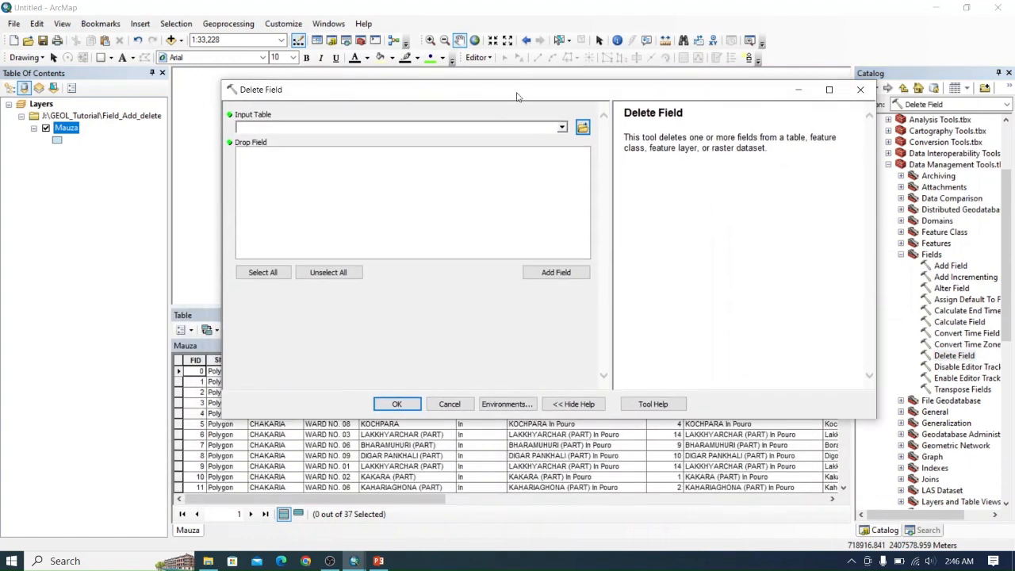
click(563, 128)
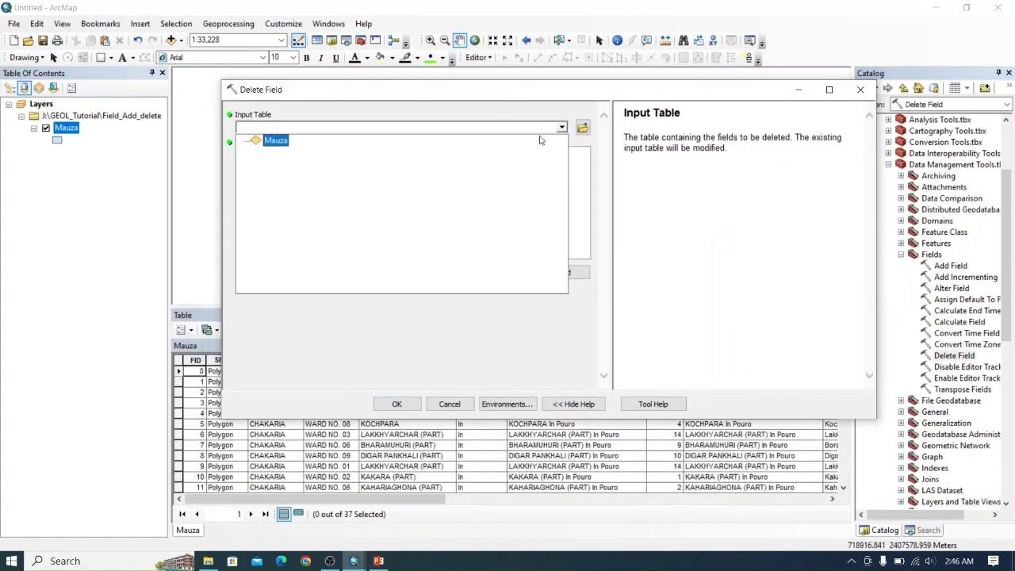
click(276, 142)
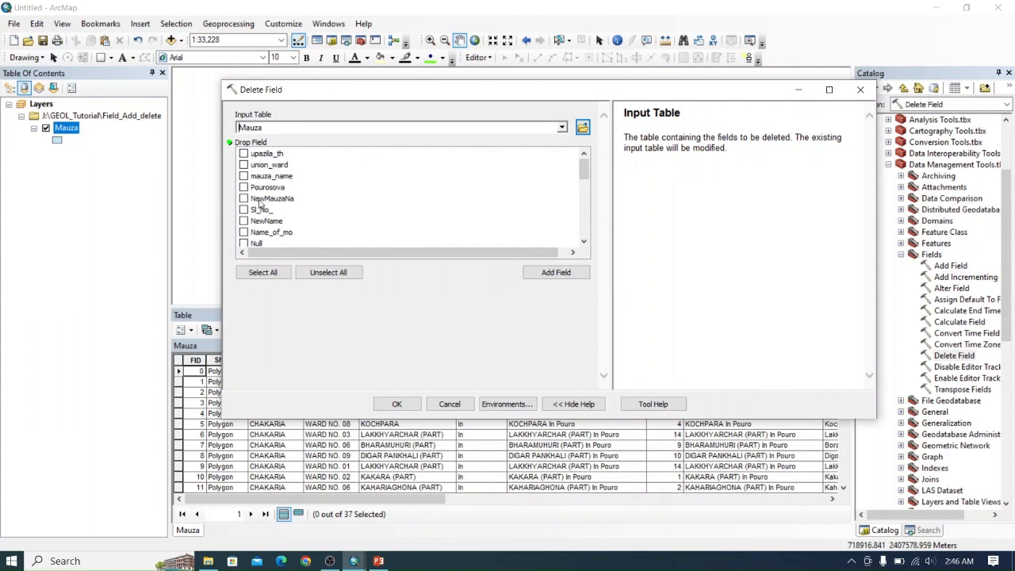
Delete every listed field from the Mauza table except mauza_name, Pourosova and NewMauzaNa, and check the remaining columns
scroll(259, 204, down, 2)
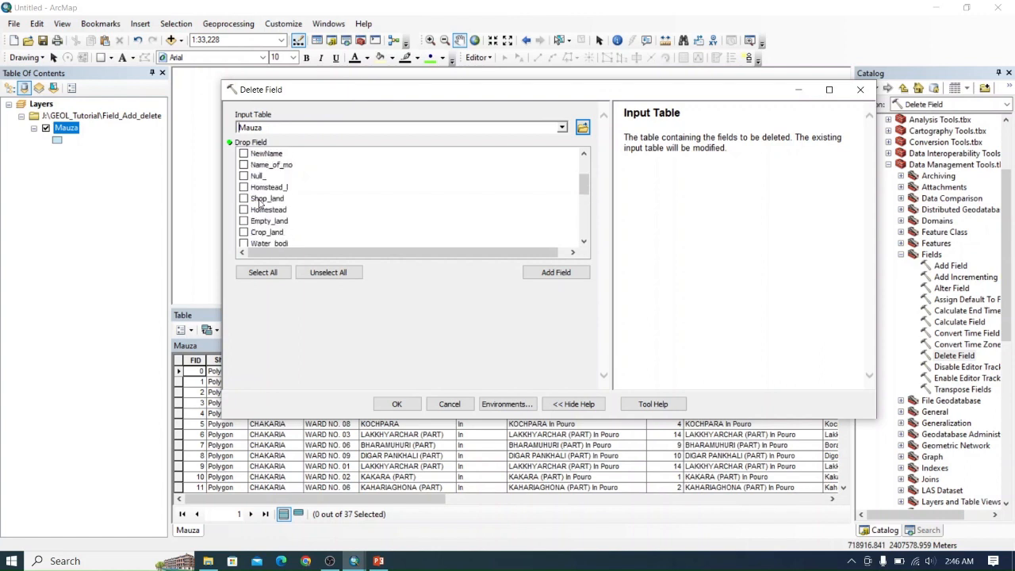
scroll(260, 204, up, 2)
scroll(260, 208, down, 8)
scroll(259, 208, up, 5)
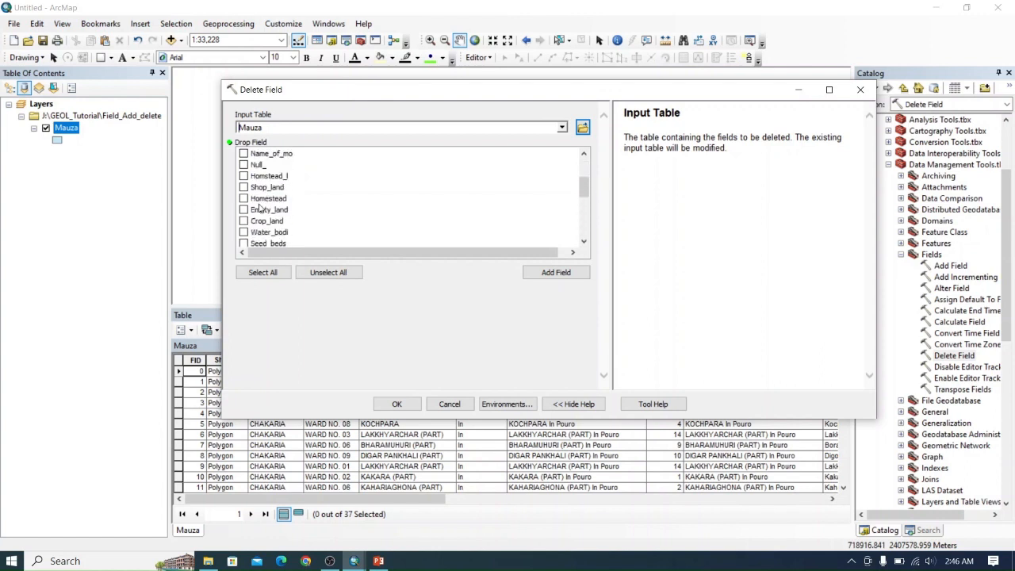
scroll(260, 208, up, 3)
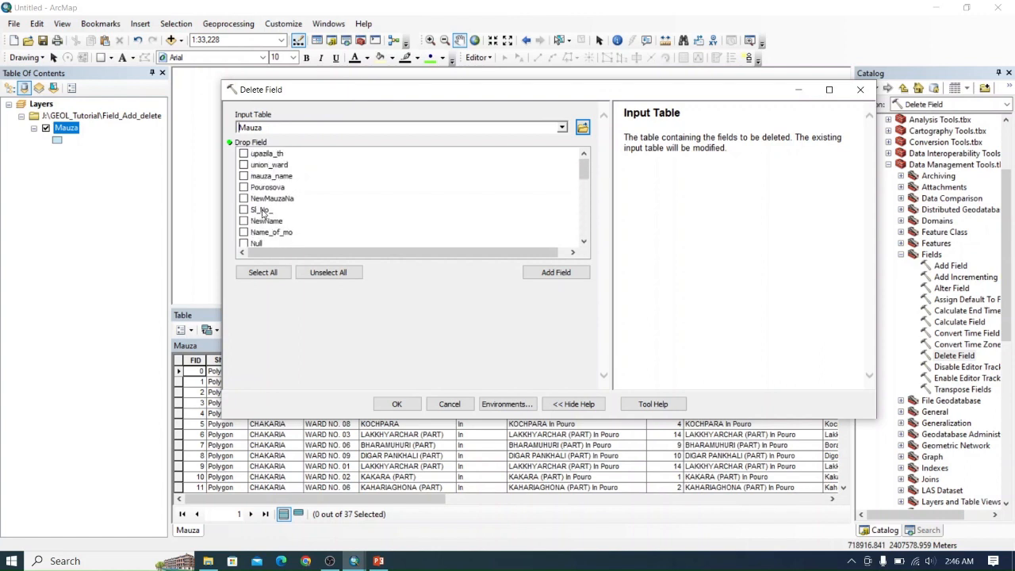
click(263, 274)
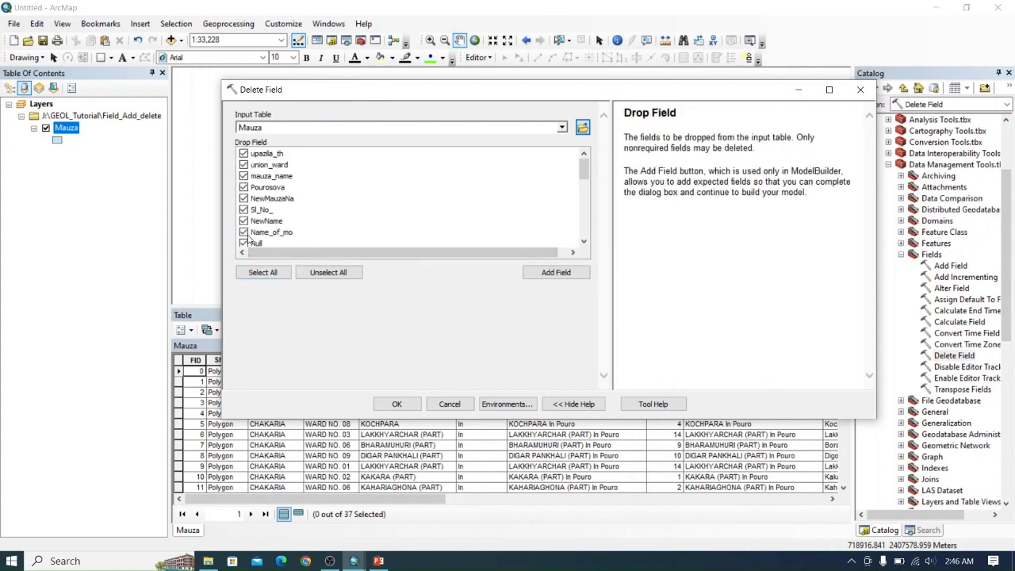
scroll(255, 191, down, 4)
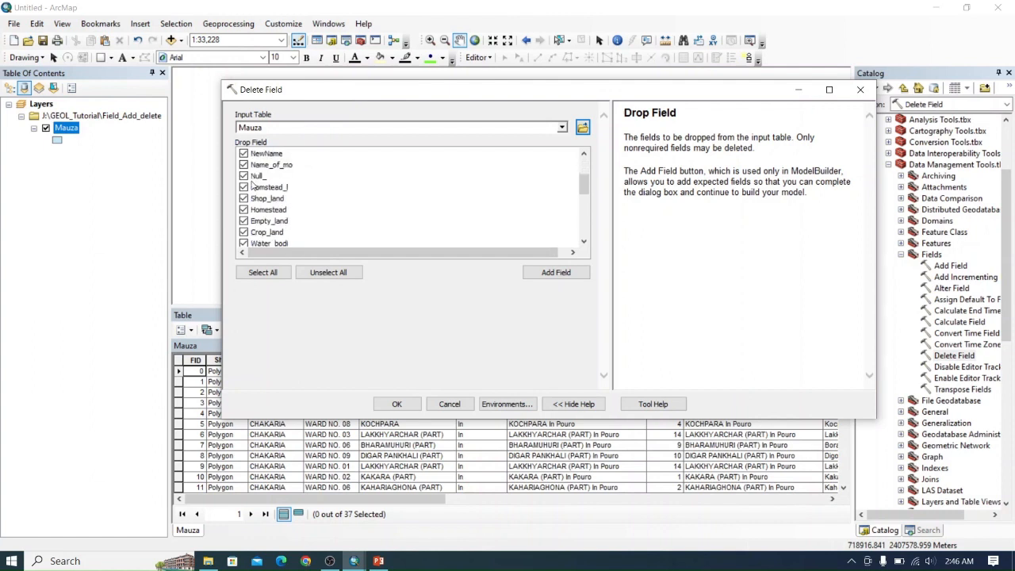
scroll(257, 200, up, 4)
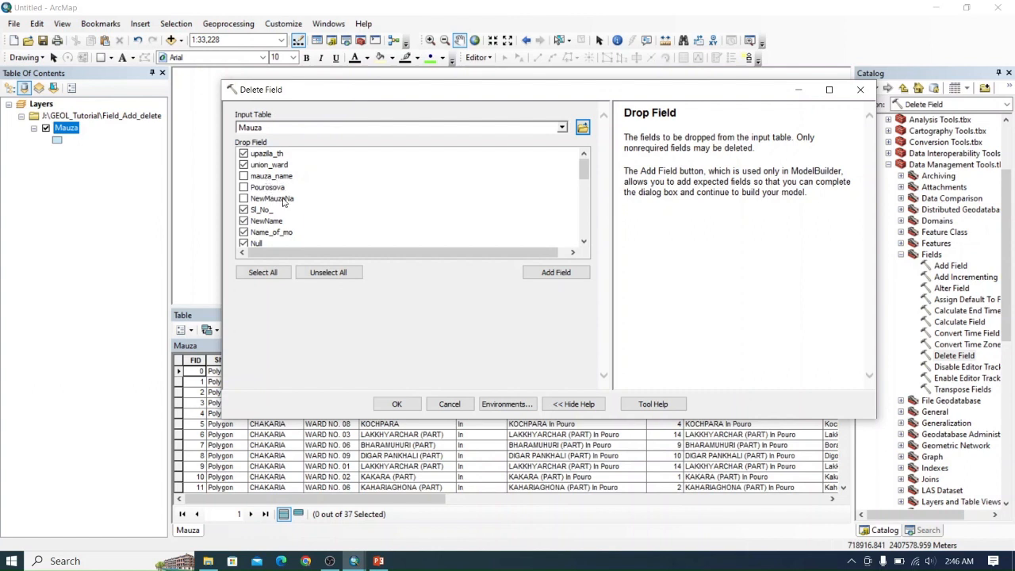
scroll(268, 171, down, 2)
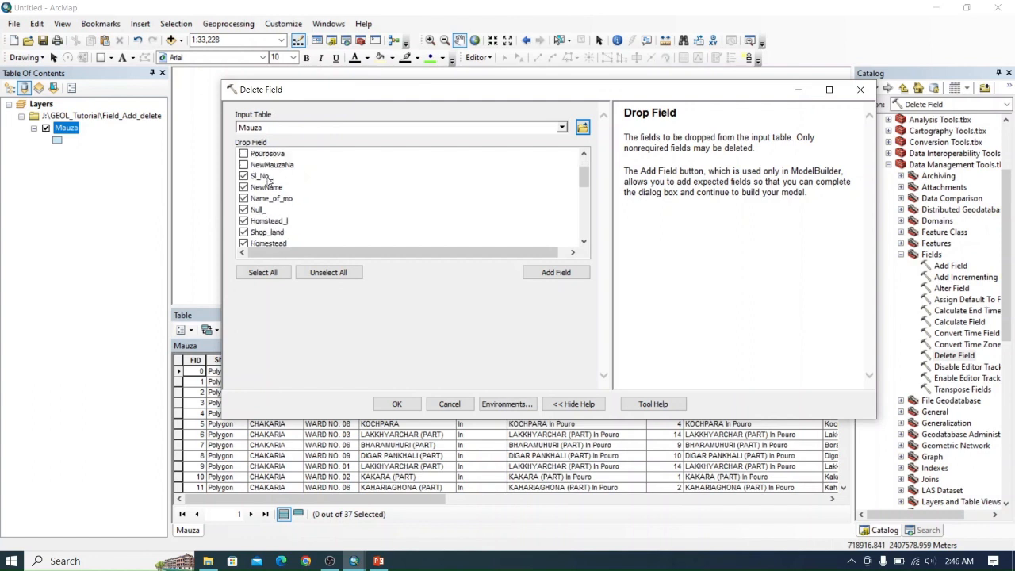
scroll(268, 191, up, 2)
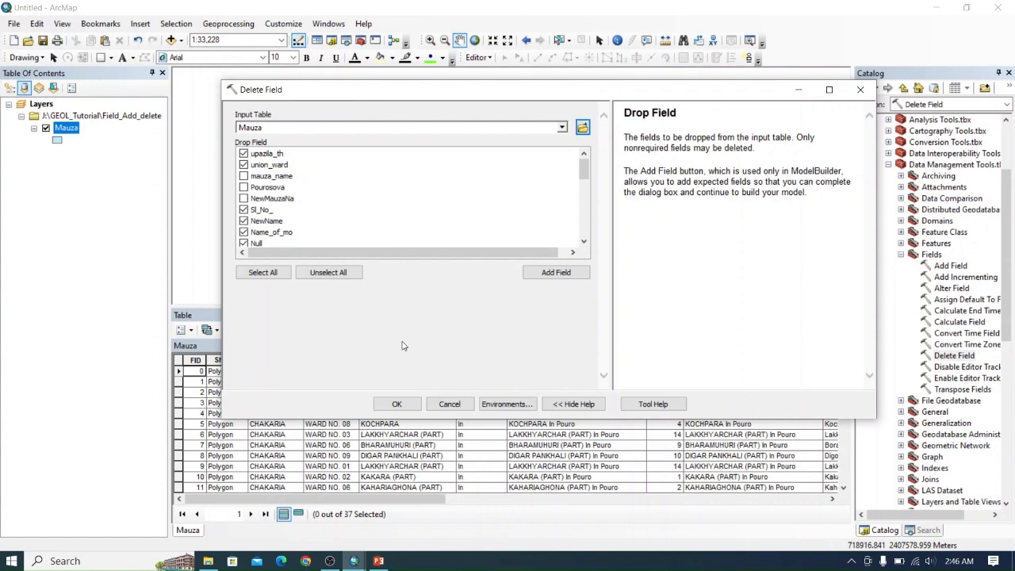
click(398, 405)
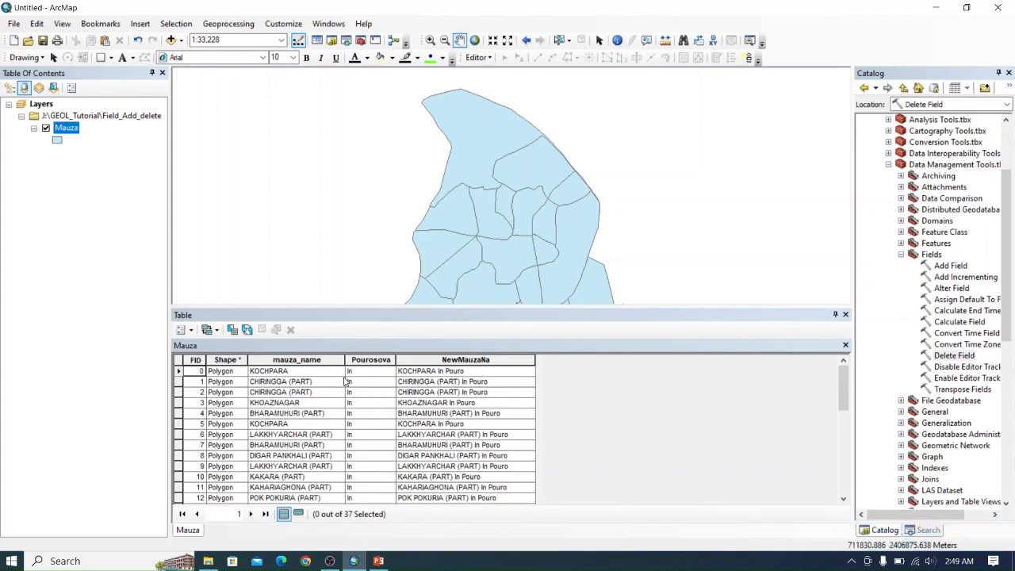
drag(304, 359, 428, 362)
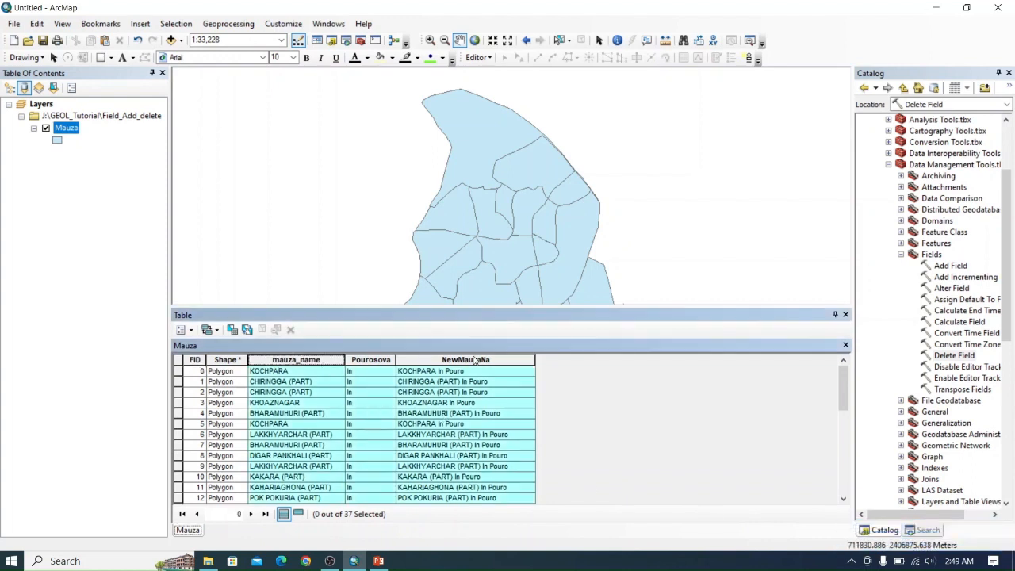
click(300, 362)
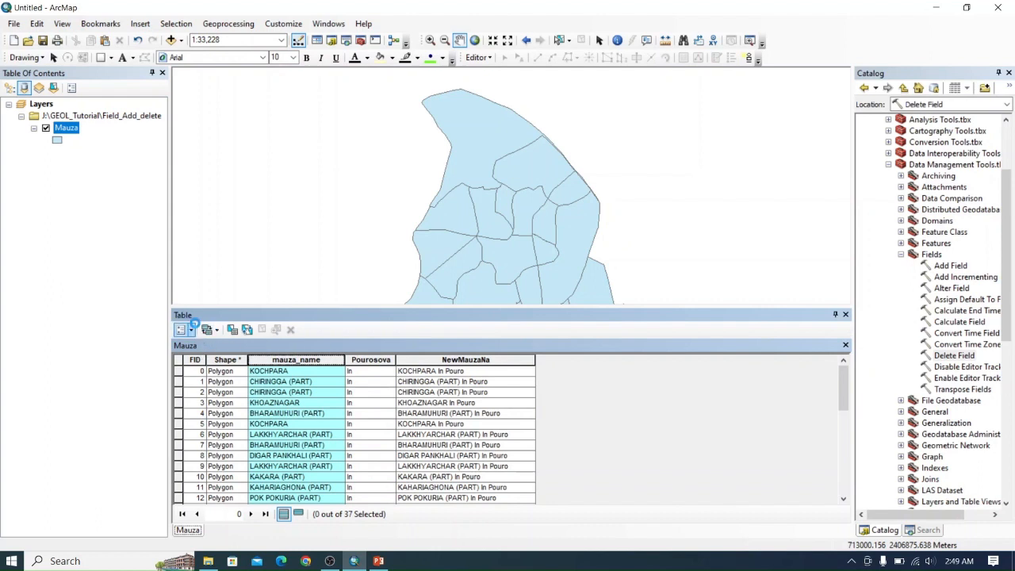
Add a field named Price of type Double to the Mauza attribute table
click(191, 328)
click(256, 118)
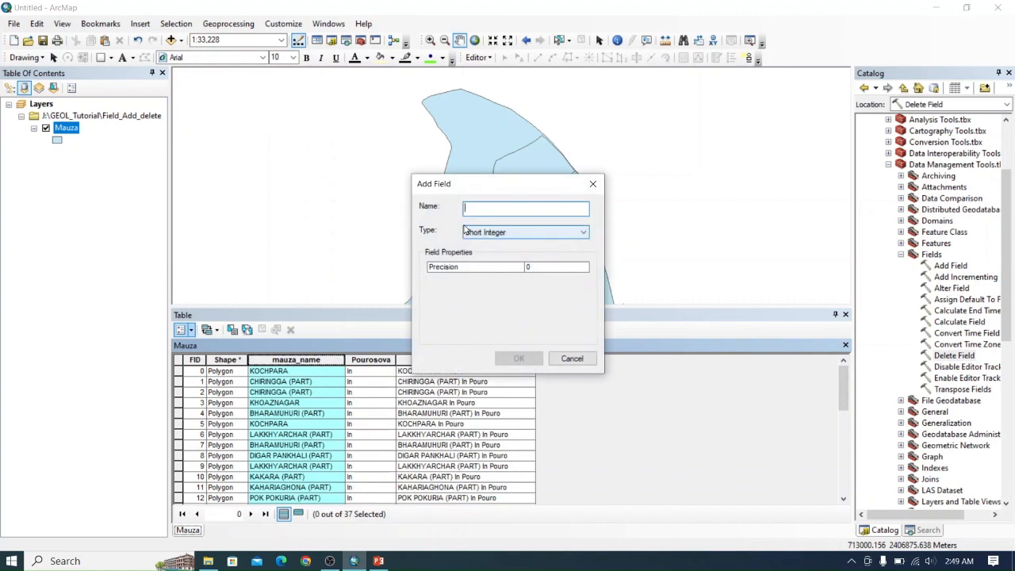
text(Price)
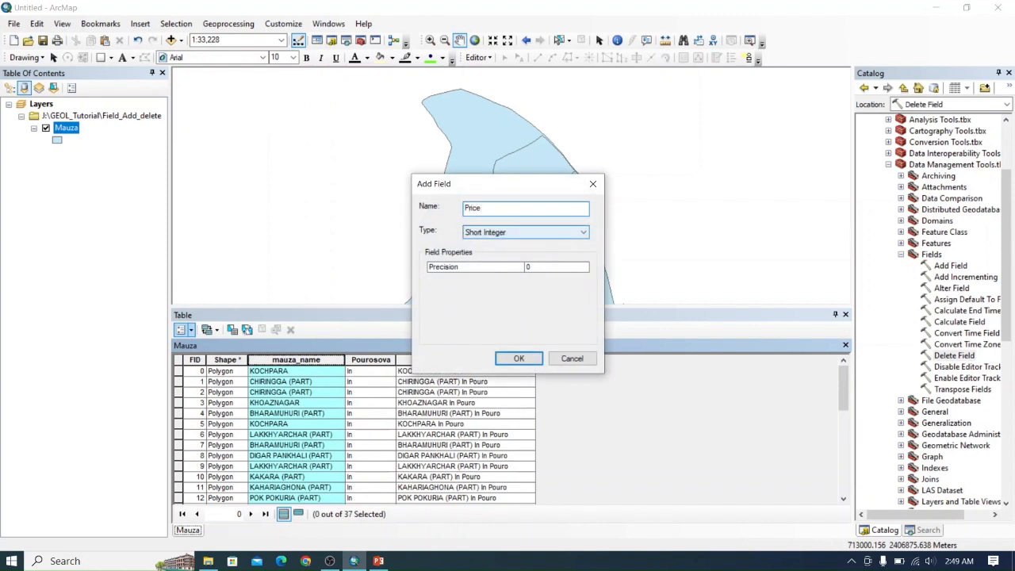
click(468, 232)
click(488, 270)
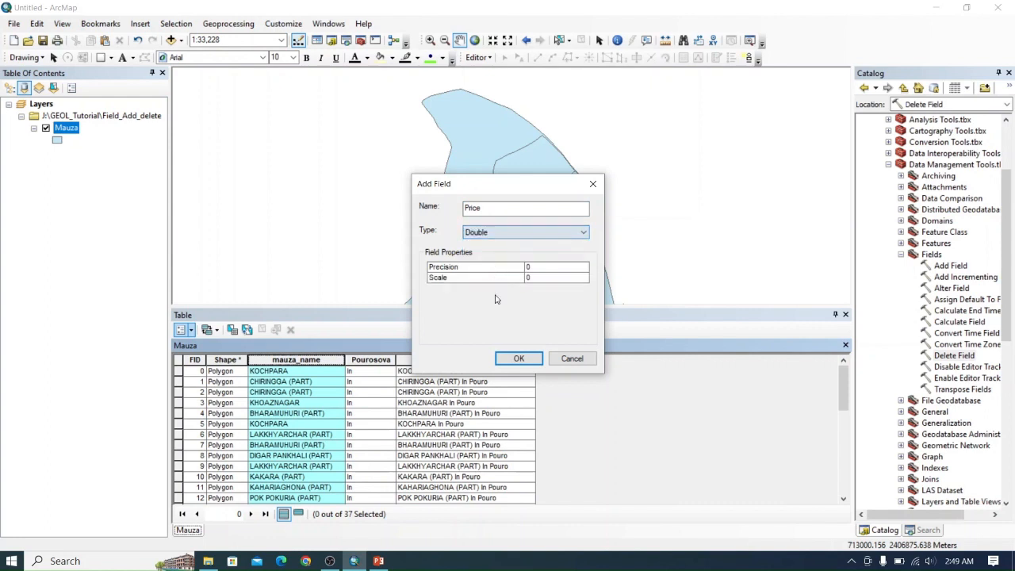
click(518, 358)
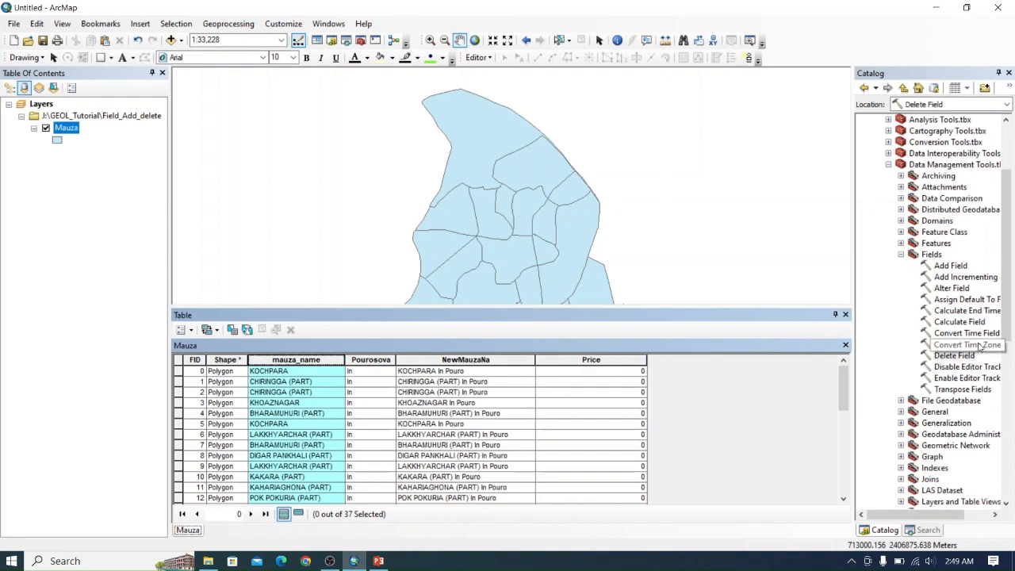
Start the Add Field tool in batch mode and set Mauza as the input table of the first row
click(960, 290)
right_click(961, 290)
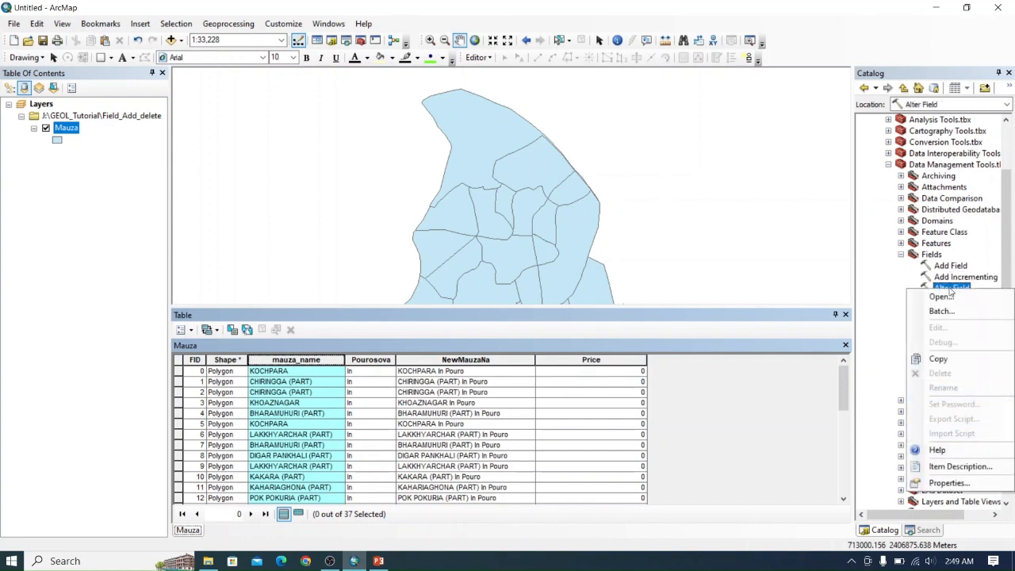
click(950, 266)
right_click(949, 267)
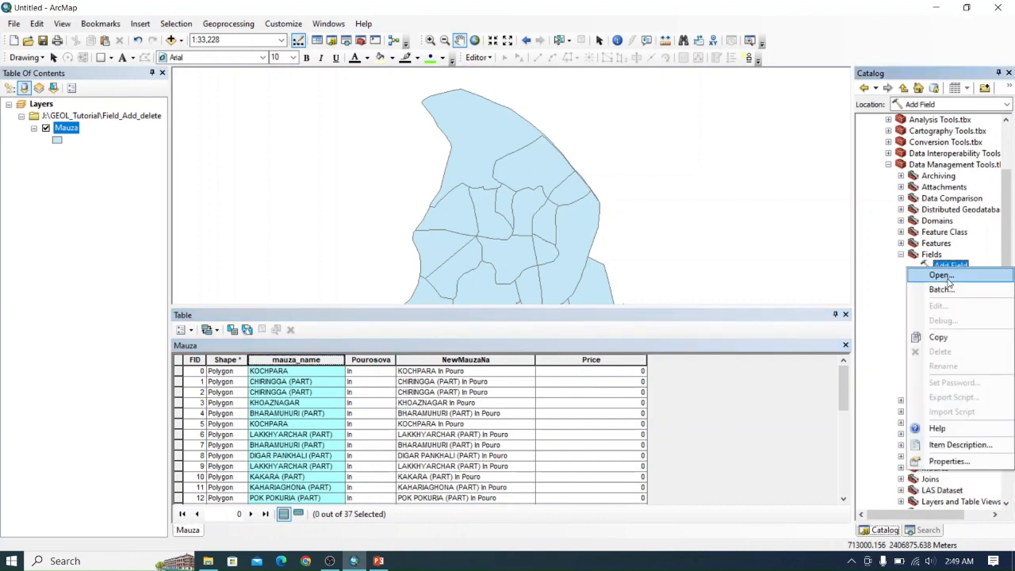
click(948, 289)
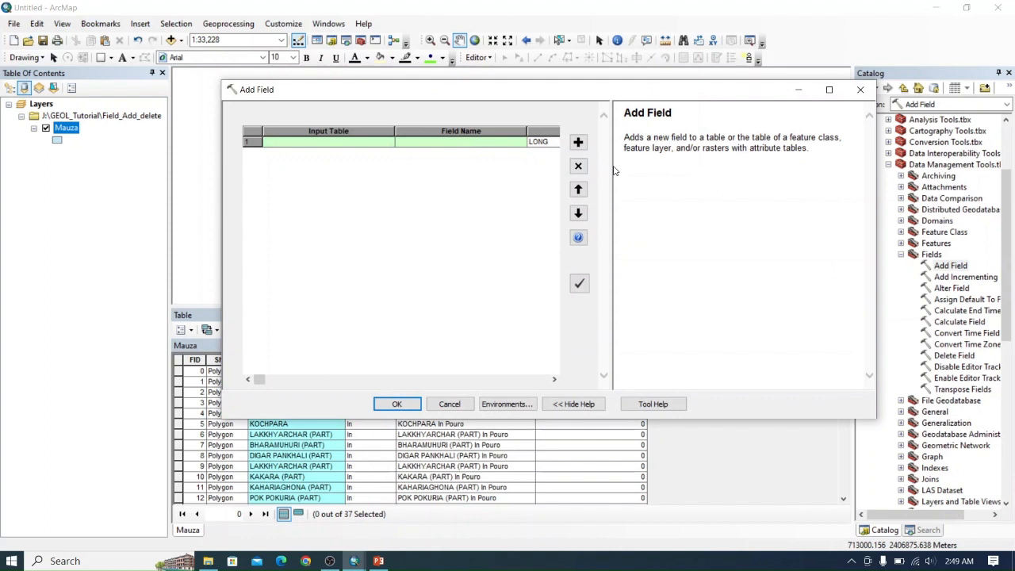
drag(613, 171, 773, 181)
click(355, 145)
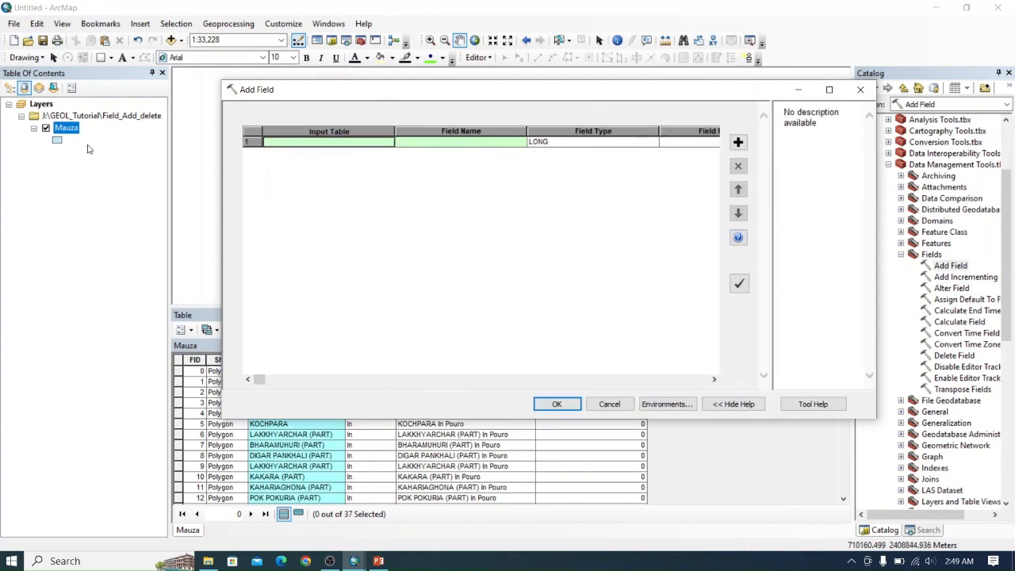
drag(66, 135, 340, 148)
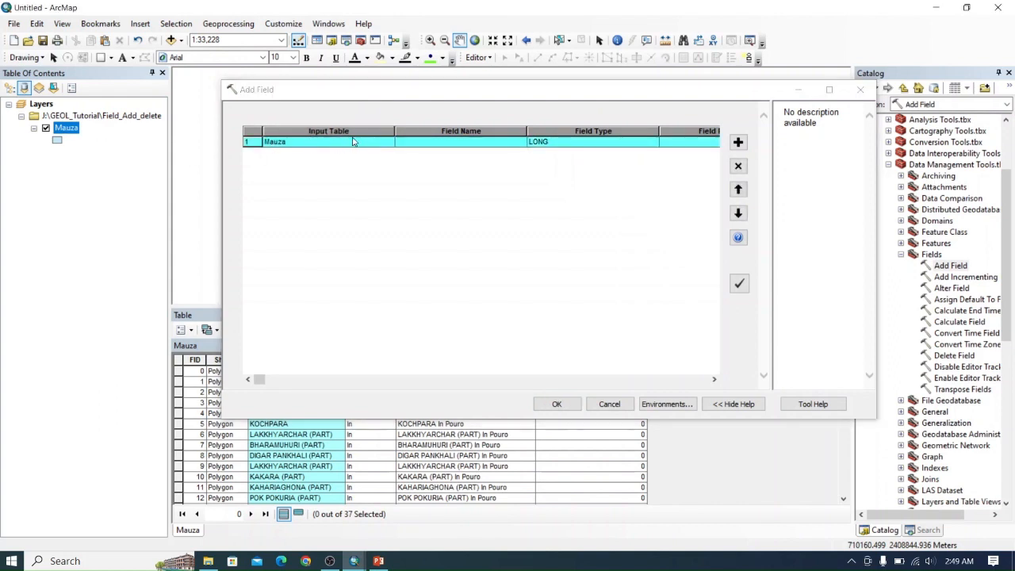
Name the new field in the first batch row Total_People
click(452, 143)
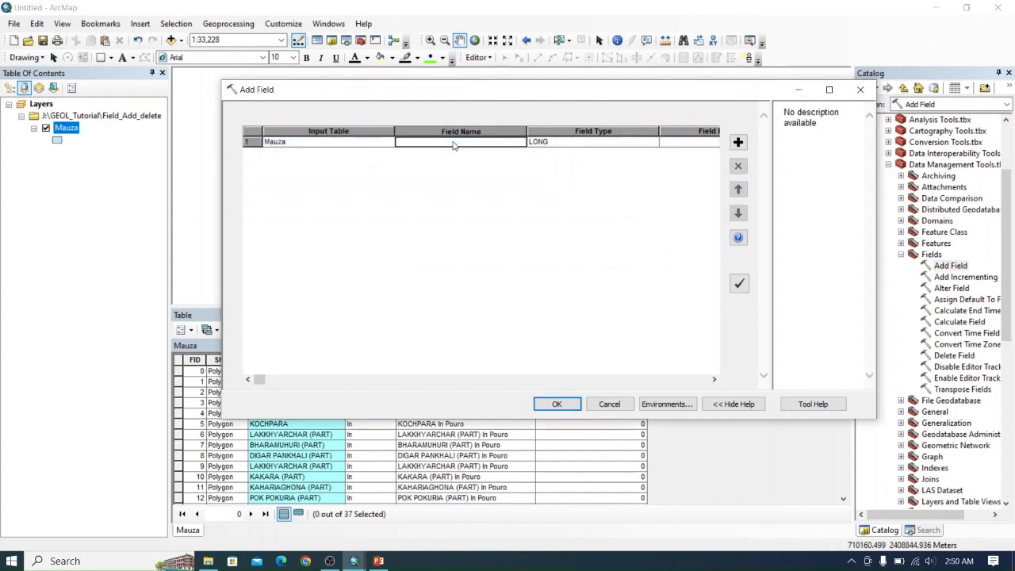
double_click(454, 144)
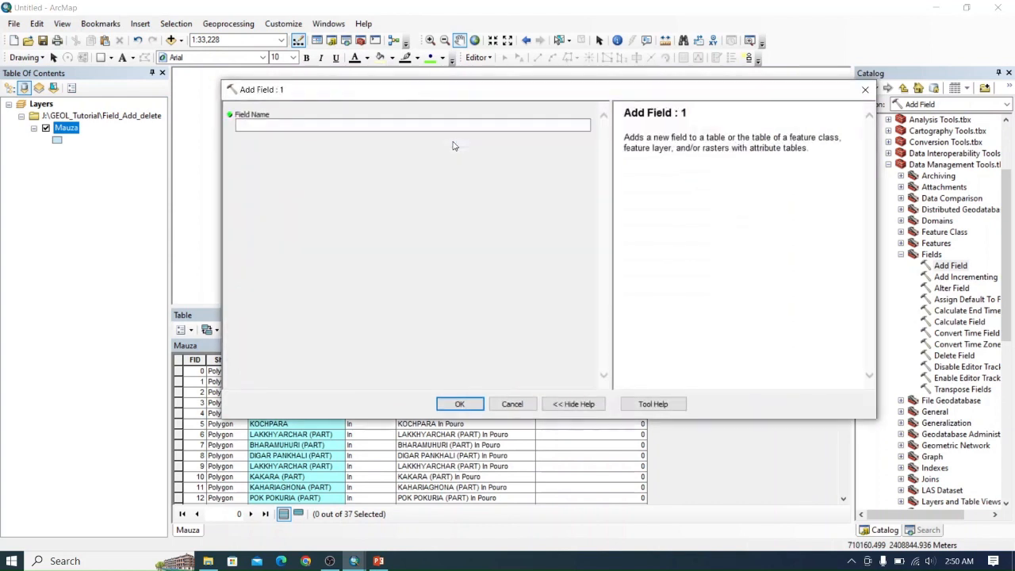
click(494, 124)
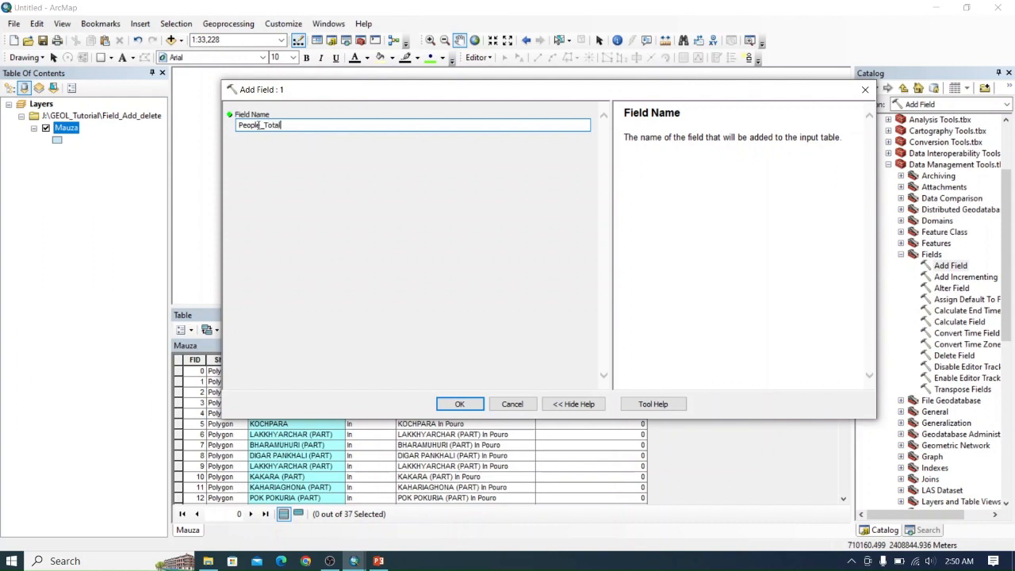
drag(300, 125, 236, 134)
text(Total_)
click(460, 404)
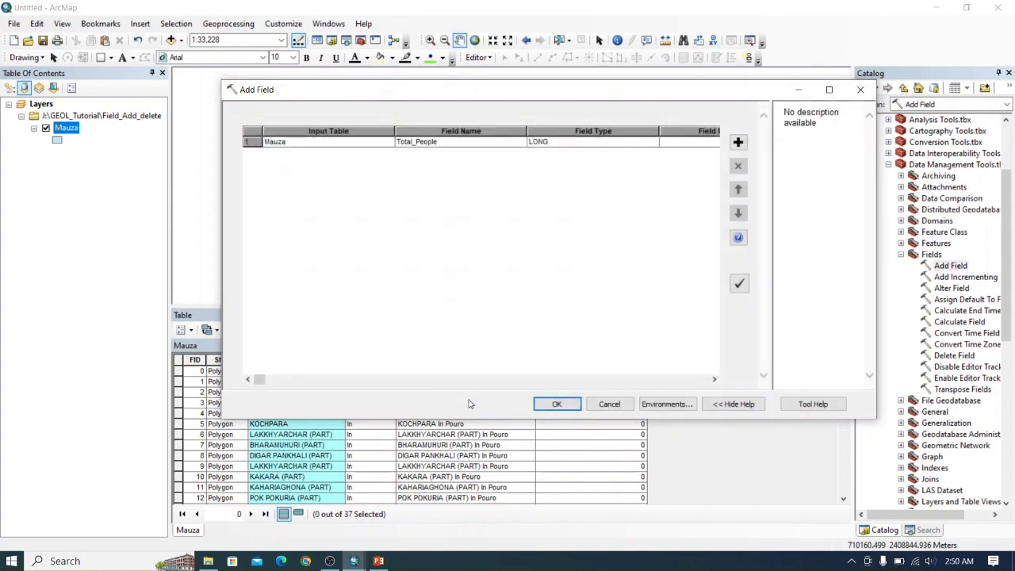
Set the Total_People field type to DOUBLE and add three more rows to the batch grid
click(595, 145)
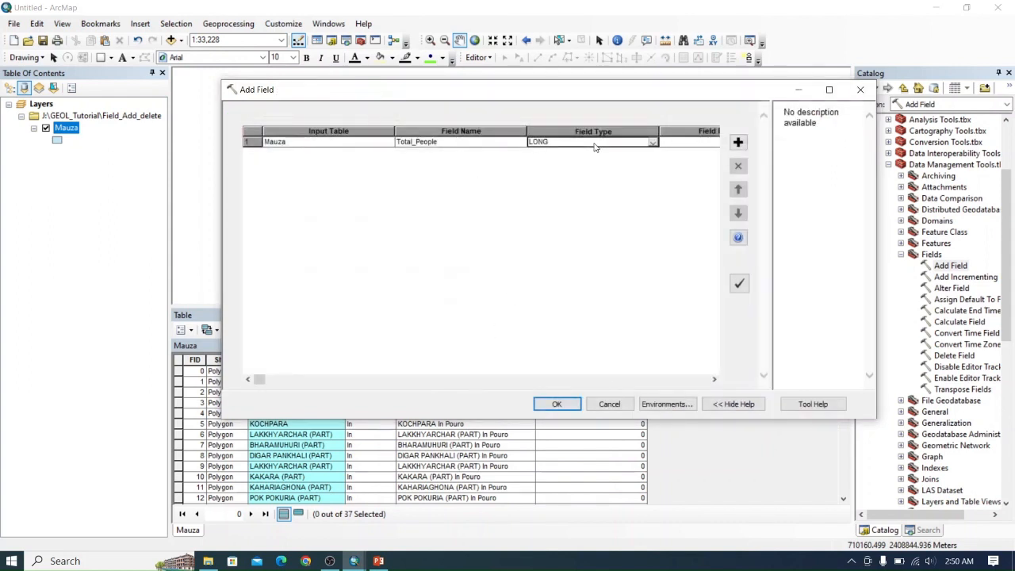
click(653, 142)
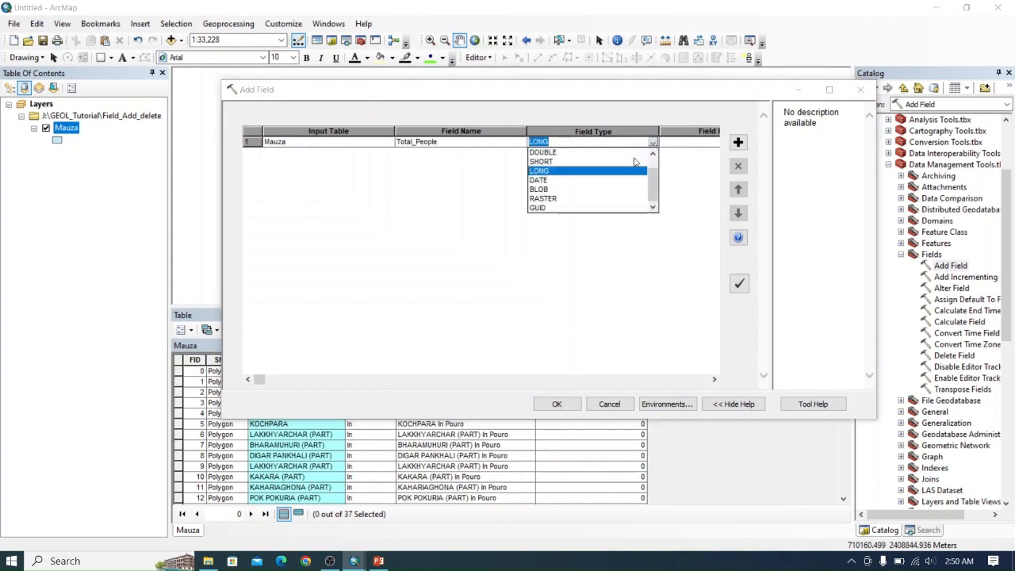
click(544, 153)
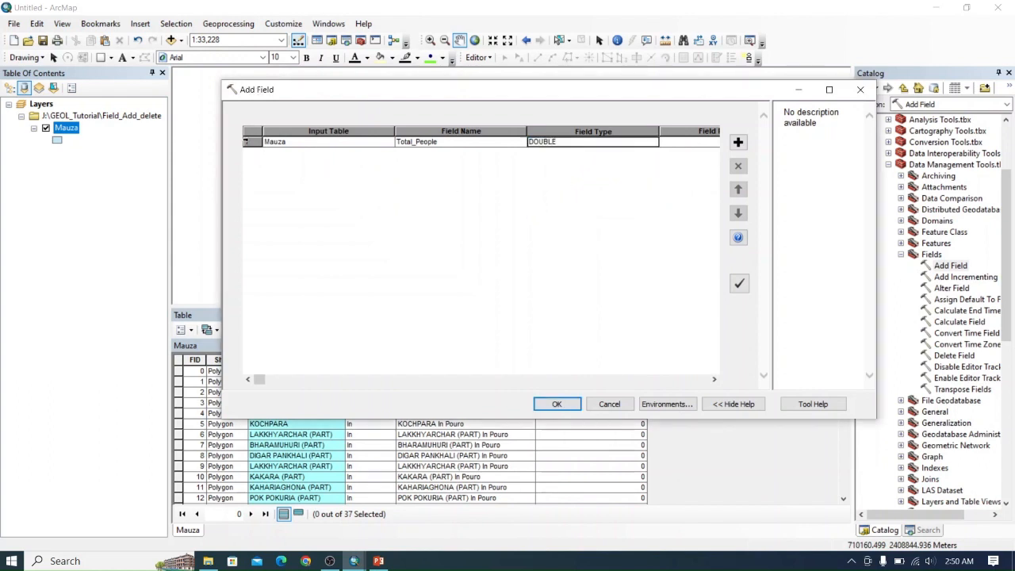
click(738, 142)
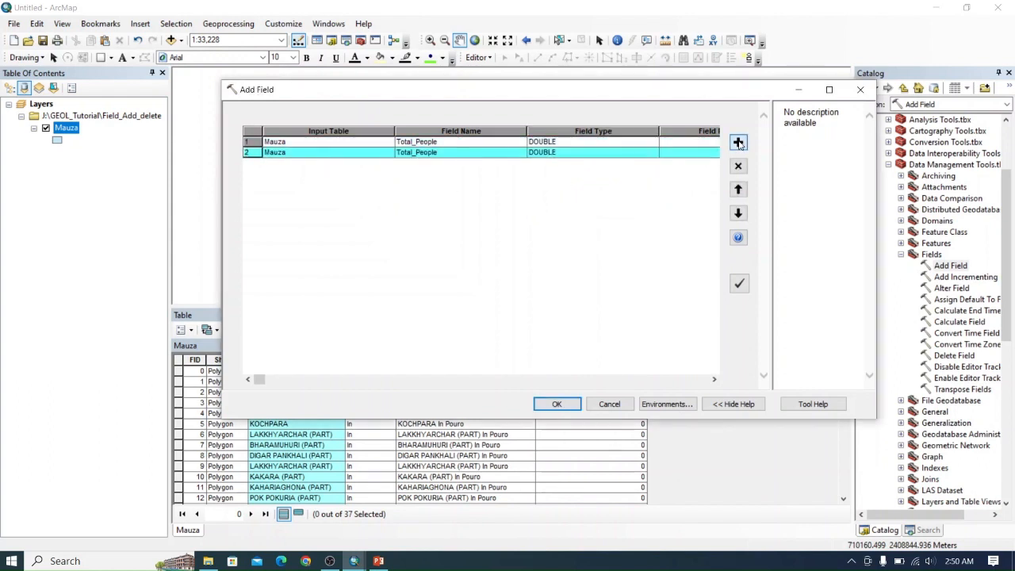
click(738, 142)
click(738, 142)
click(445, 152)
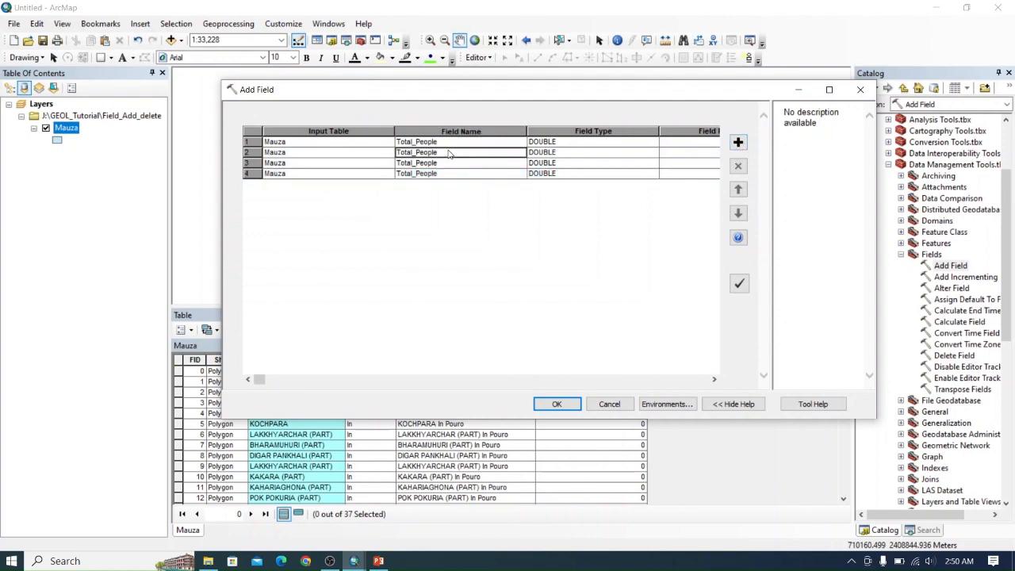
Rename the fields in the second and third batch rows to Male_People and Female_People
click(861, 89)
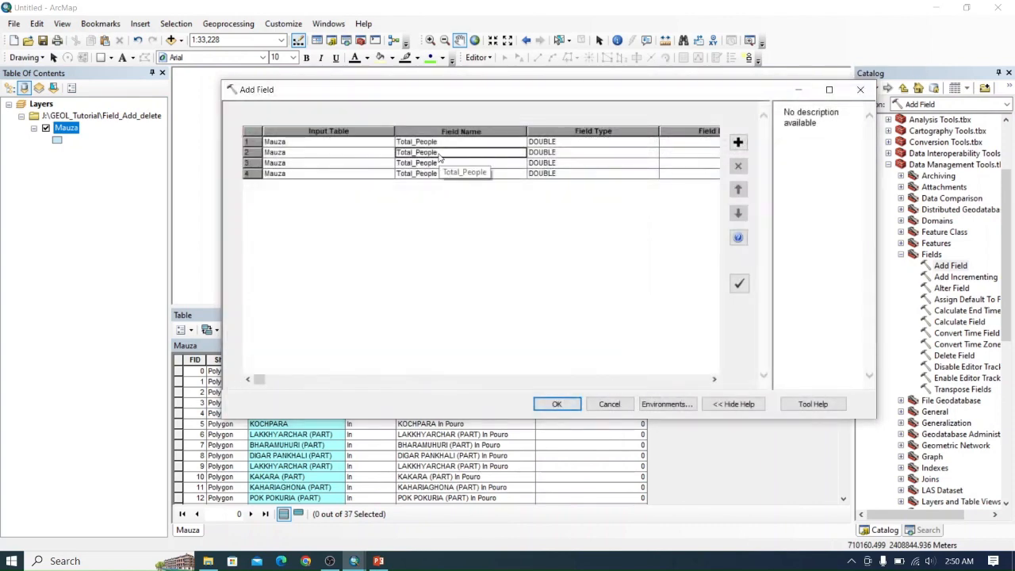
click(439, 154)
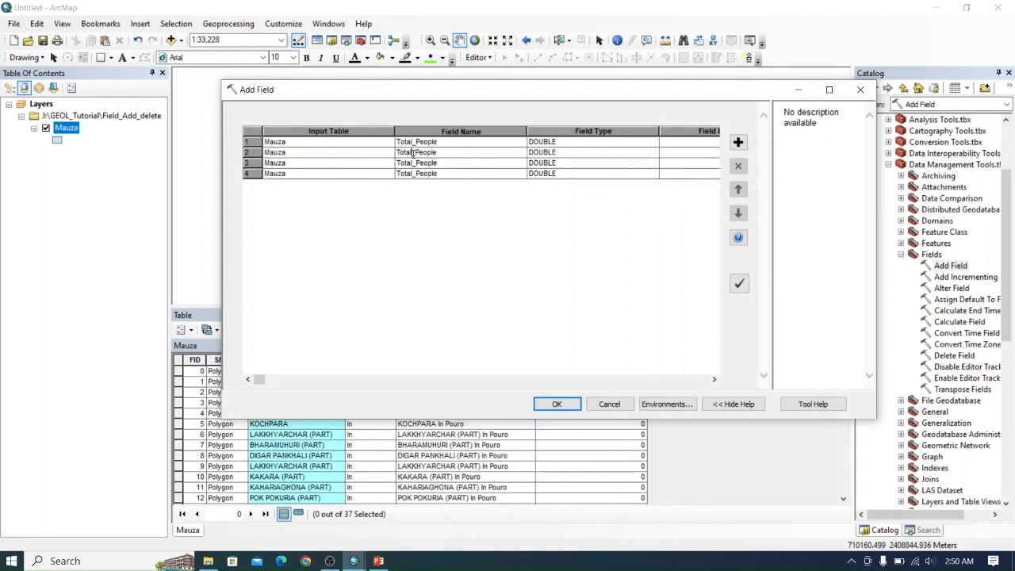
key(BackSpace)
key(BackSpace)
key(BackSpace)
key(BackSpace)
key(BackSpace)
text(Male)
click(414, 163)
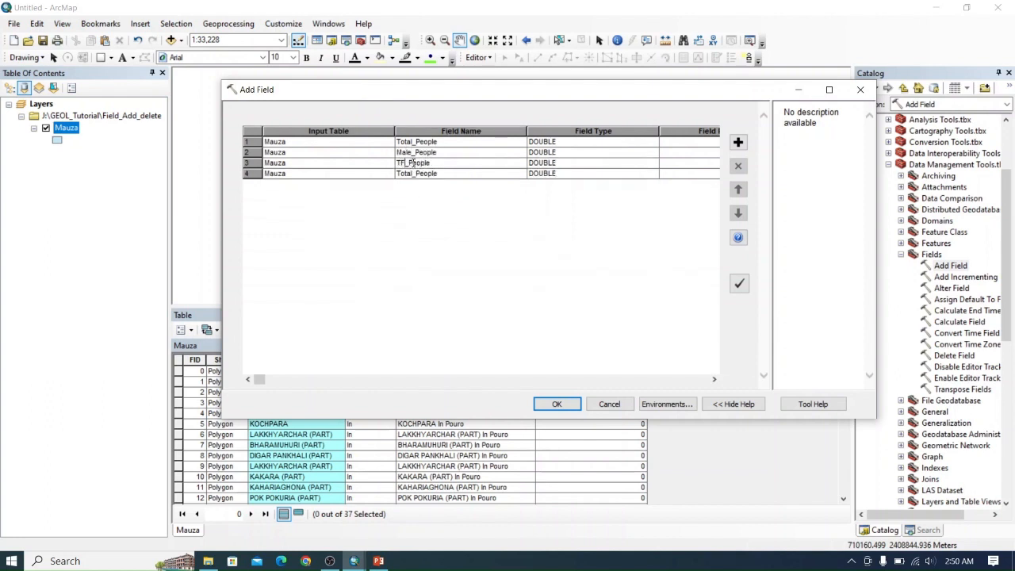
key(BackSpace)
text(Female)
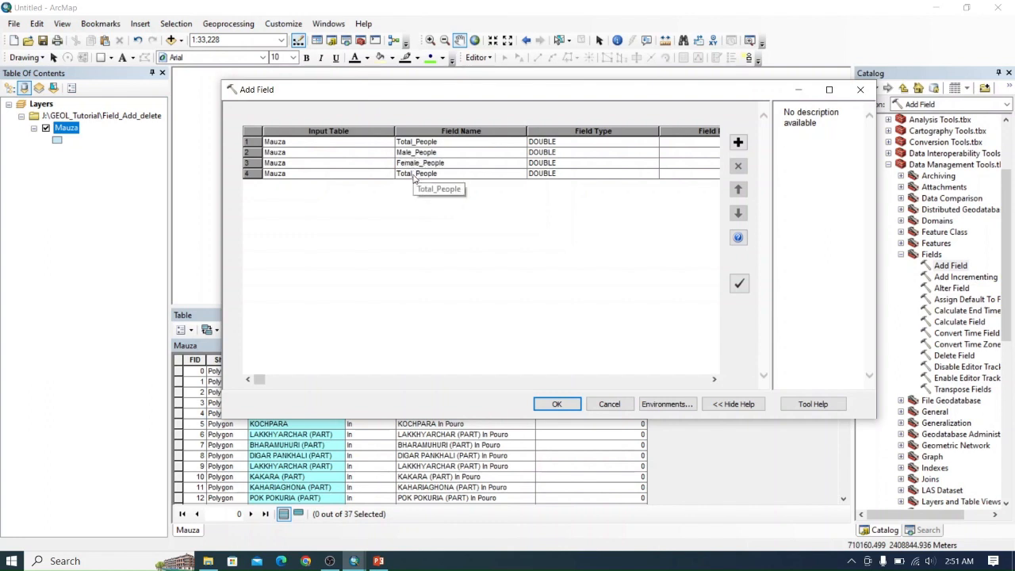
Rename the field in the fourth batch row to Other_People
click(414, 174)
key(BackSpace)
key(BackSpace)
key(BackSpace)
key(BackSpace)
key(BackSpace)
text(Other)
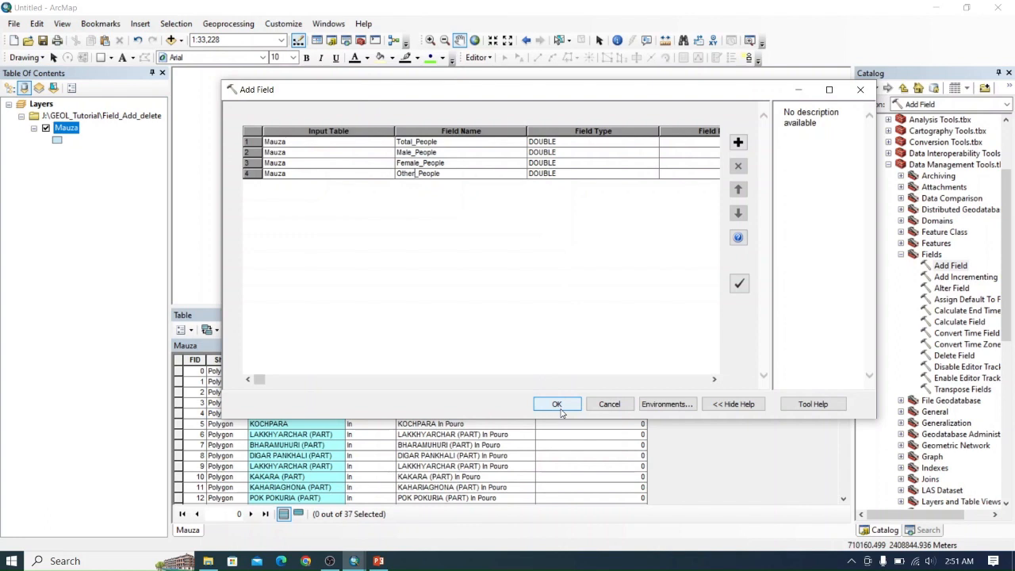
Try to run the batch field addition and look through the precision, scale and length parameters of the rows
click(558, 406)
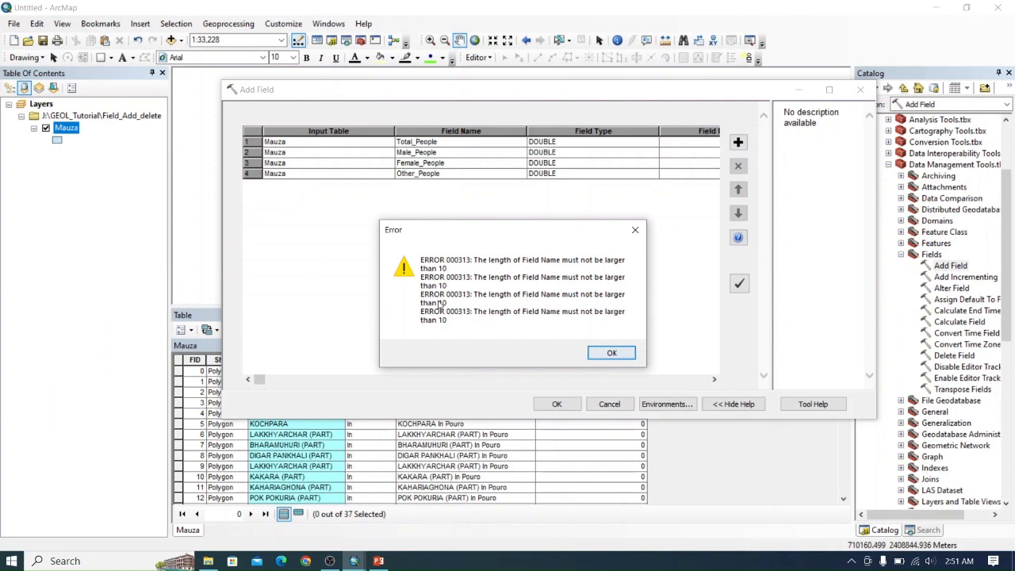
click(612, 353)
click(715, 380)
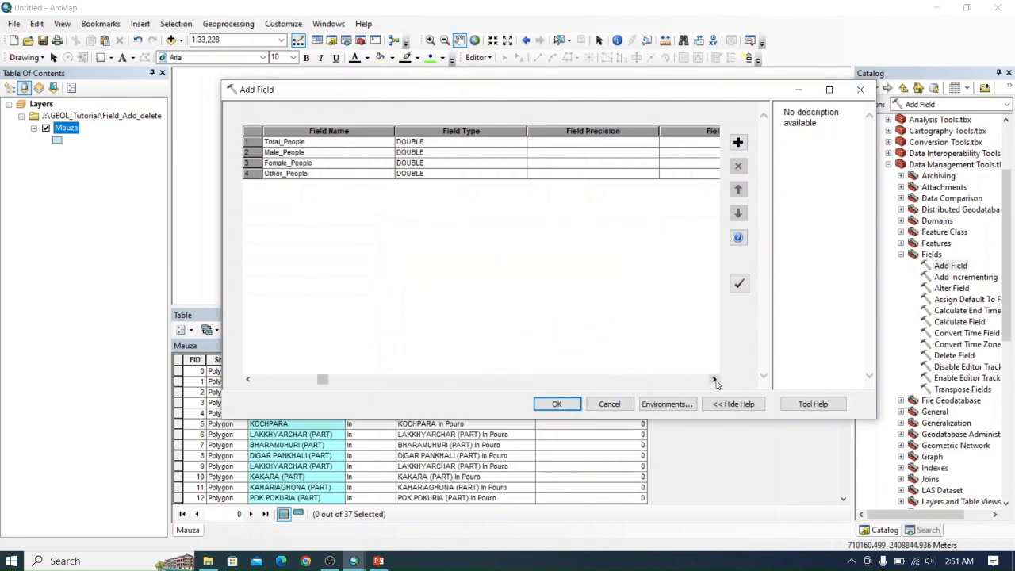
click(715, 380)
click(715, 380)
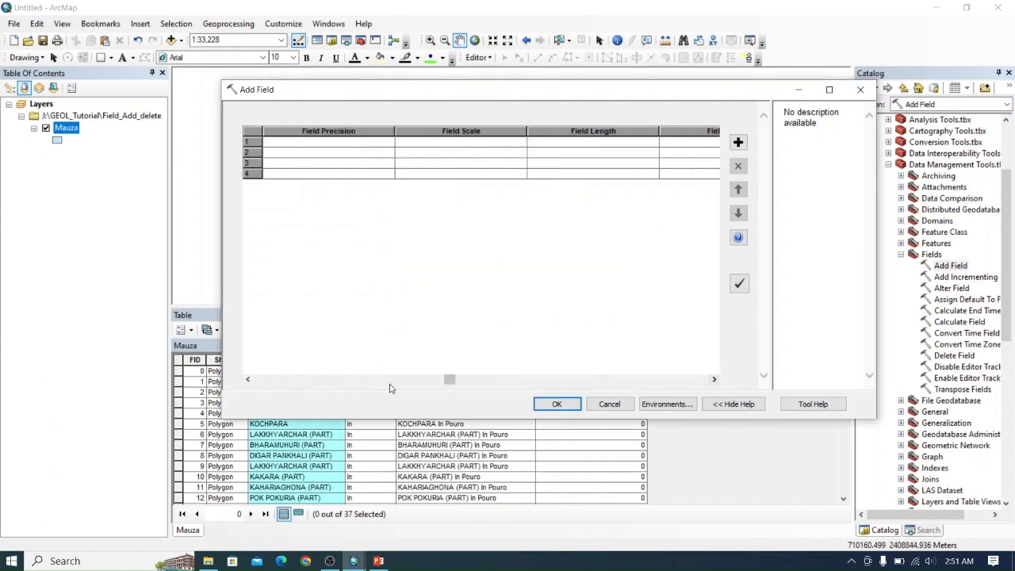
drag(449, 380, 276, 391)
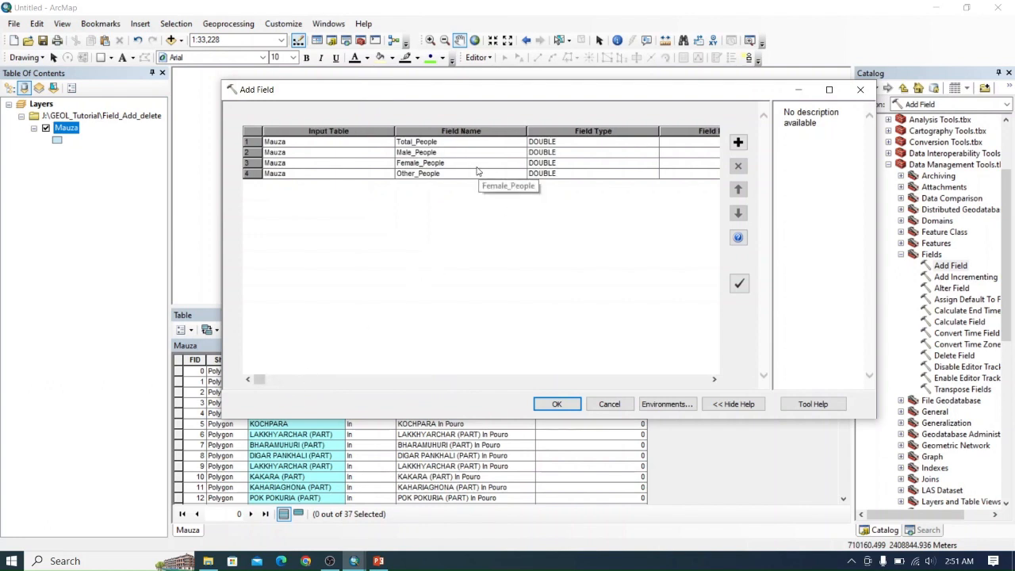
Shorten the third field name to Fem_People and try to run the batch field addition
click(435, 164)
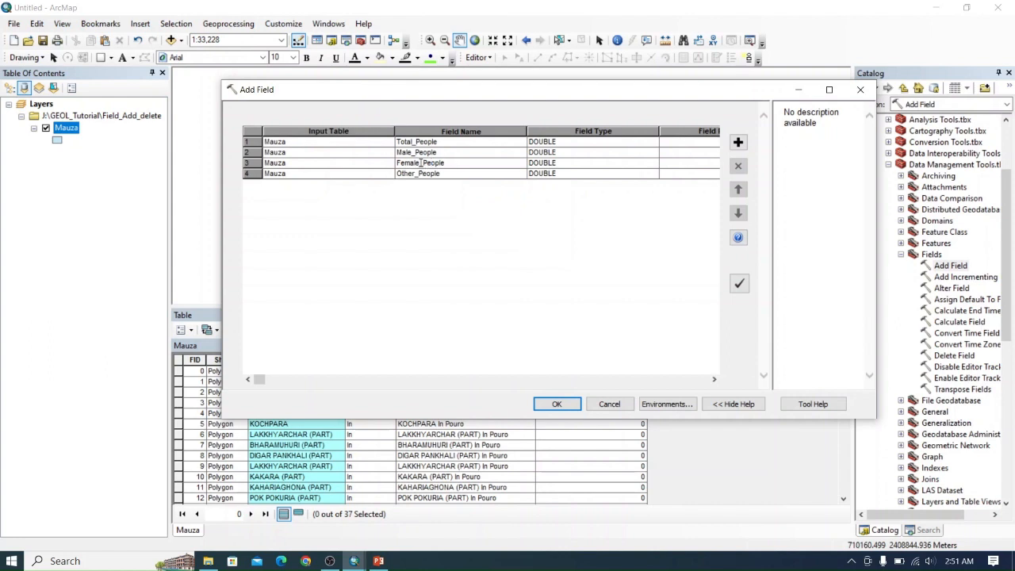
key(BackSpace)
key(BackSpace)
key(BackSpace)
click(557, 406)
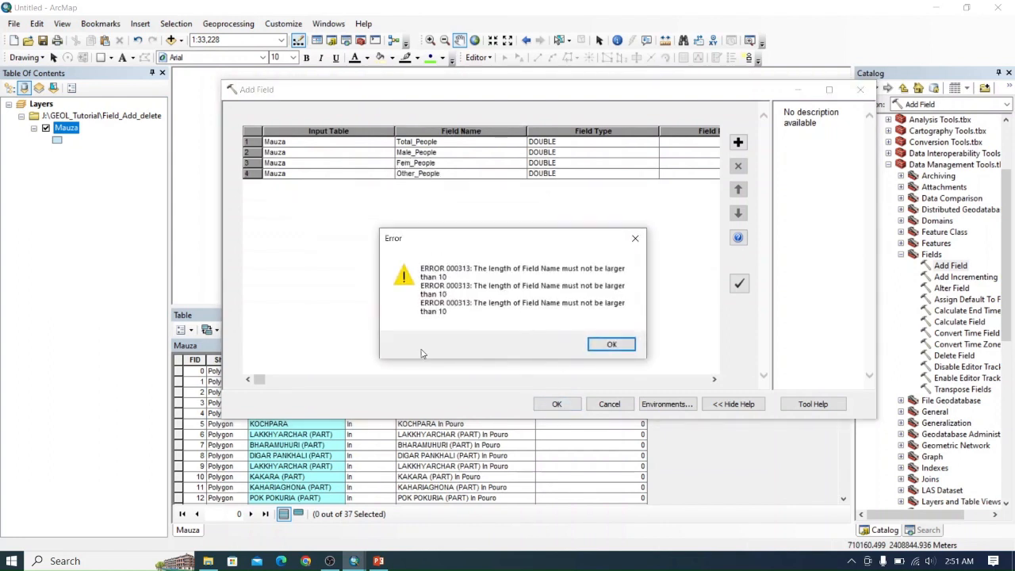
click(606, 347)
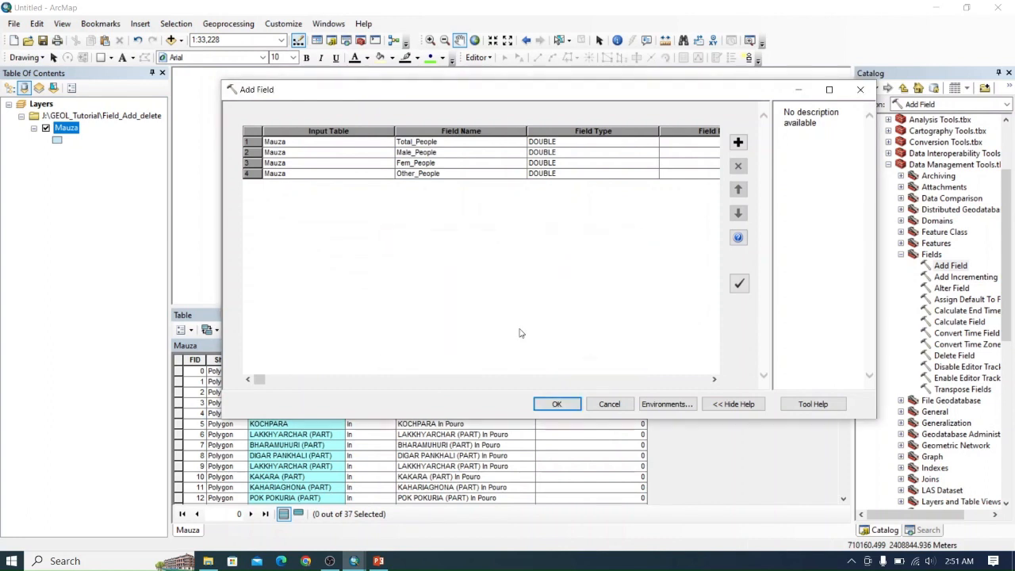
Shorten the four batch field names to Total_Peop, Male_Peop, Fem_Peop and Other_Peop
click(444, 144)
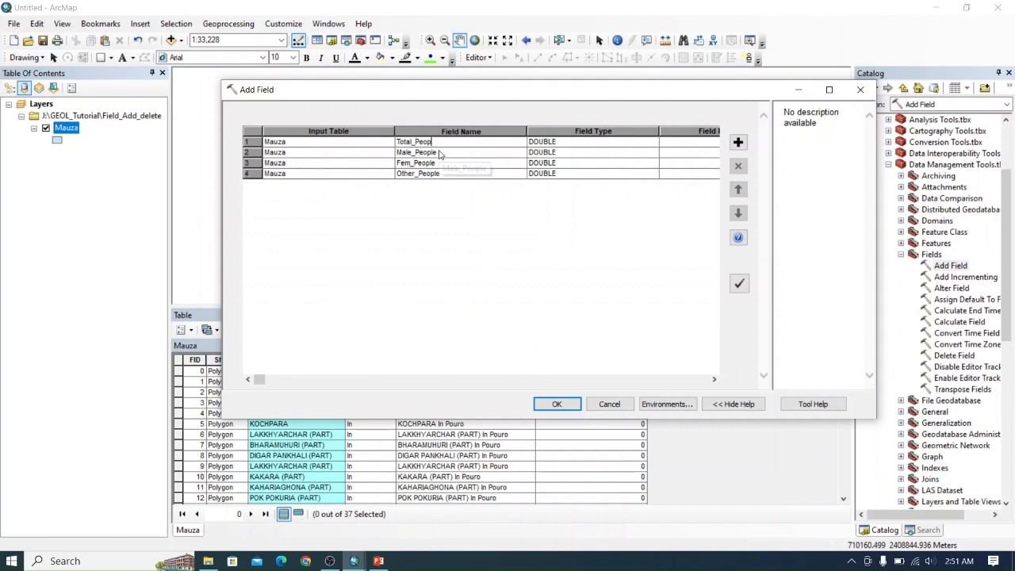
key(BackSpace)
key(BackSpace)
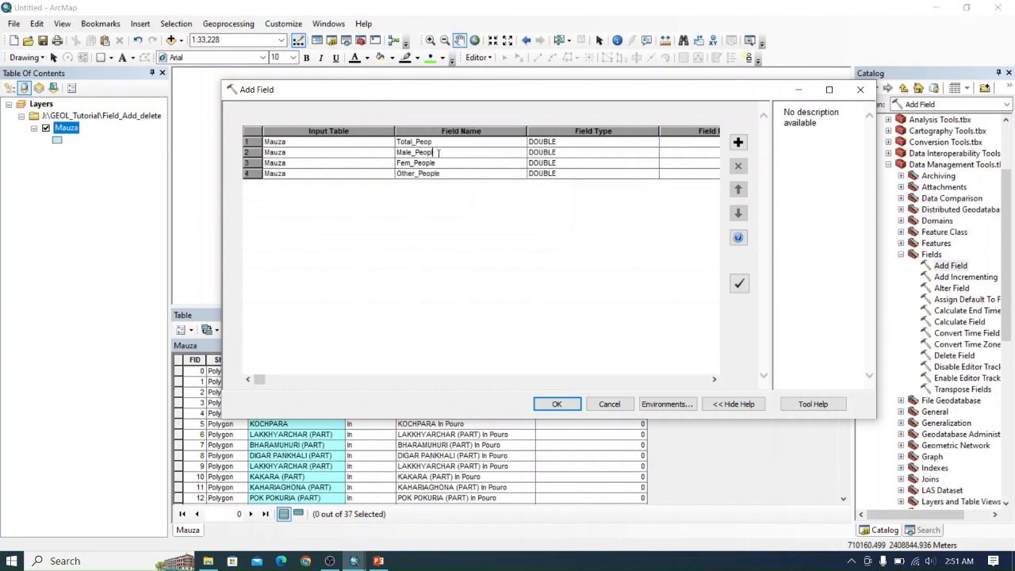
click(439, 163)
double_click(446, 174)
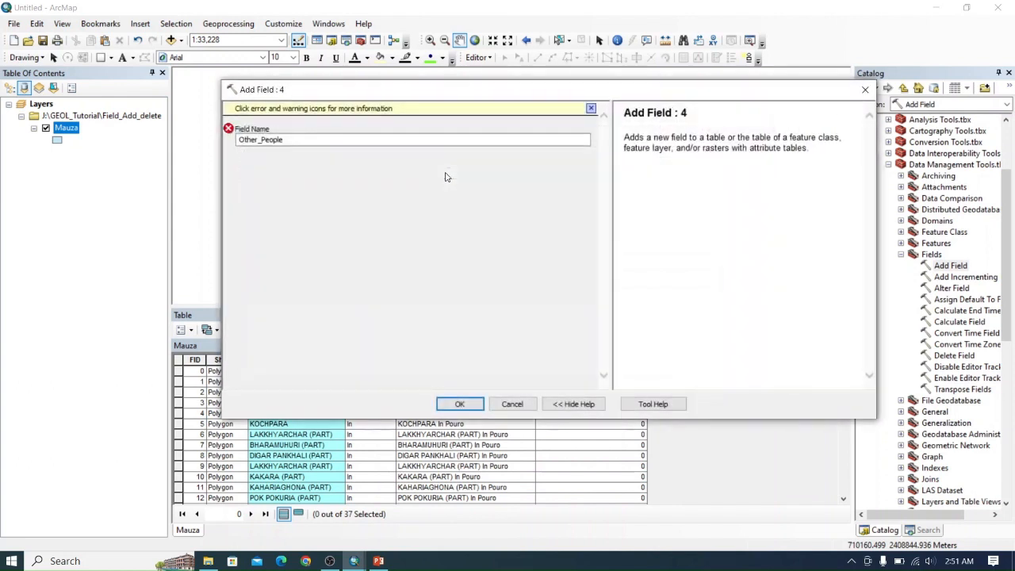
click(438, 139)
key(BackSpace)
key(BackSpace)
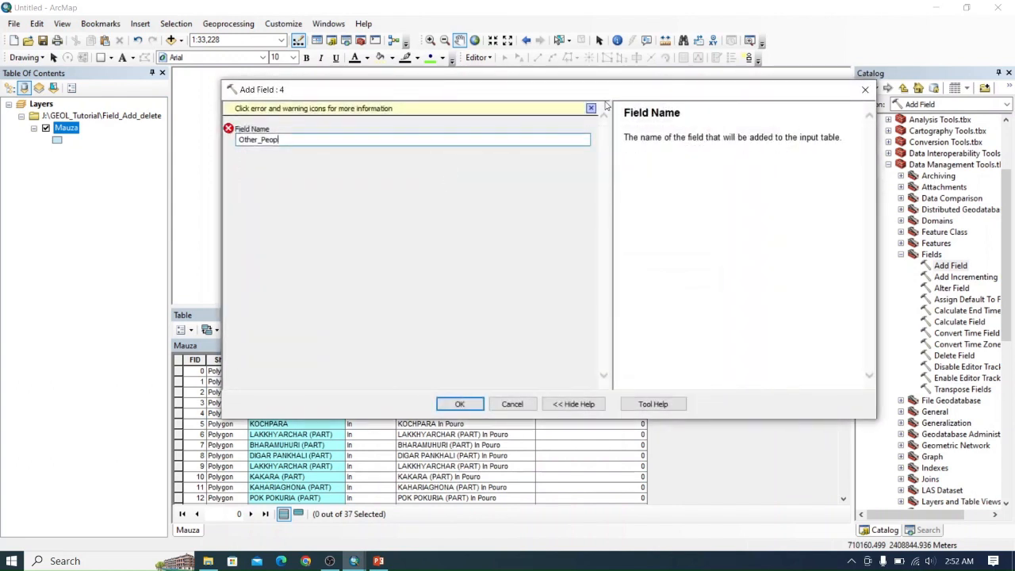
click(480, 403)
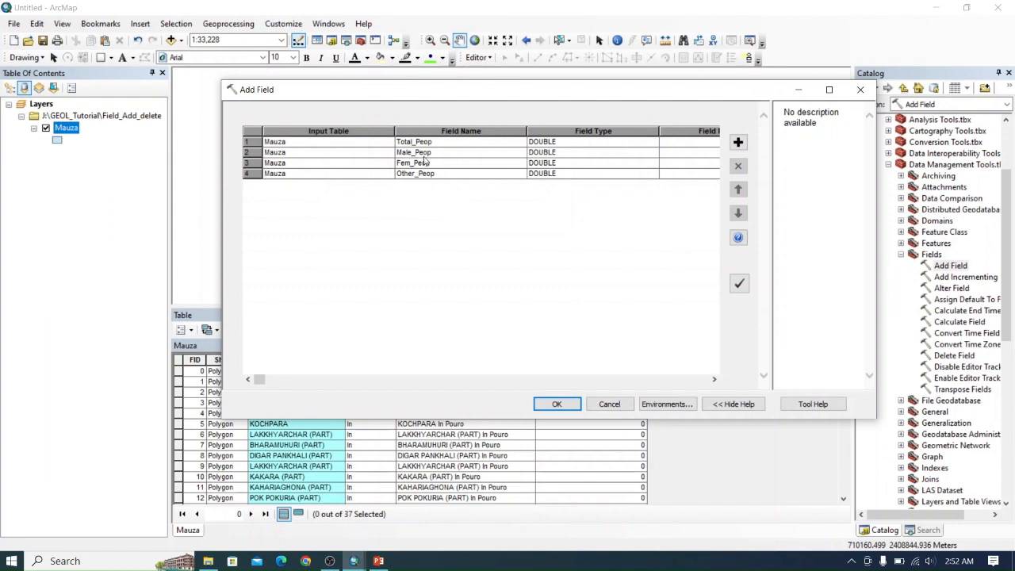
Run the batch to add the four fields to Mauza and check the new columns in the attribute table
click(553, 406)
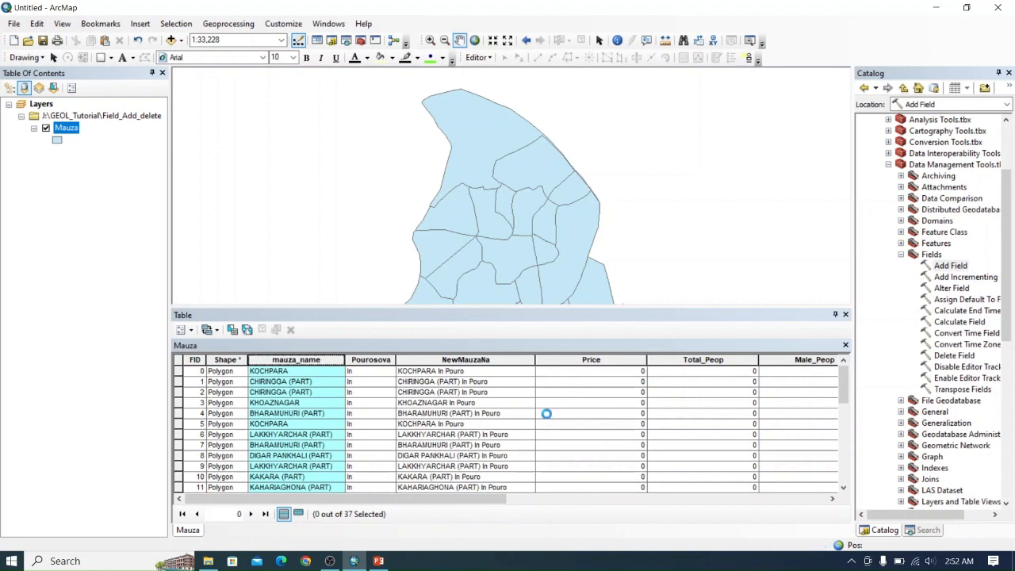
drag(500, 498, 734, 479)
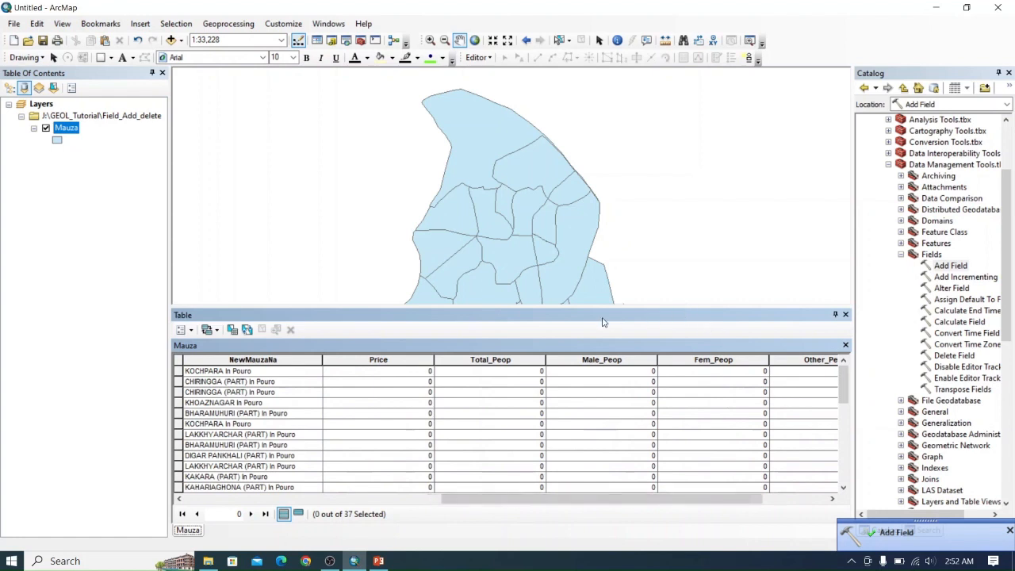
scroll(533, 398, down, 2)
scroll(534, 399, up, 2)
drag(524, 505, 332, 508)
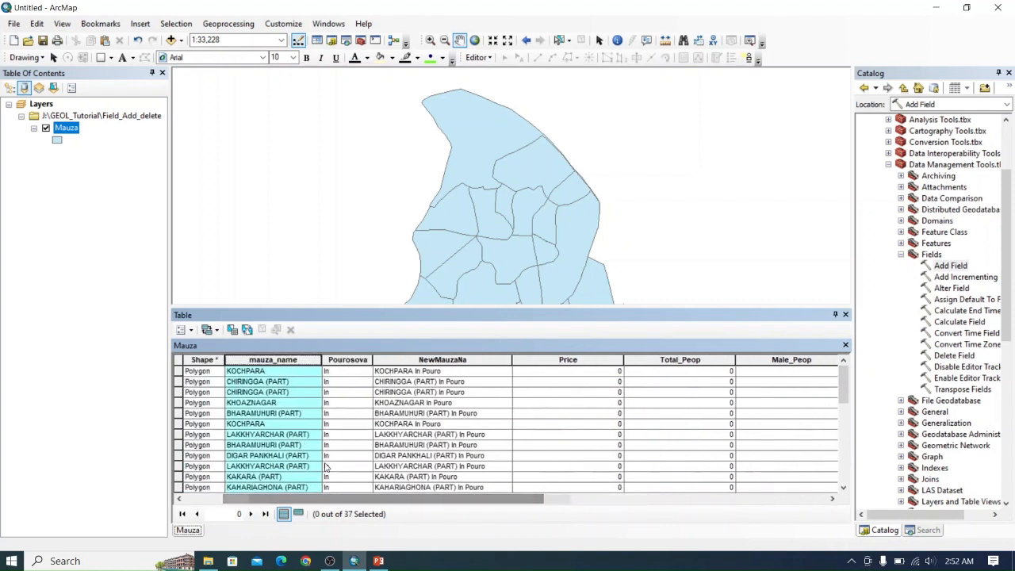